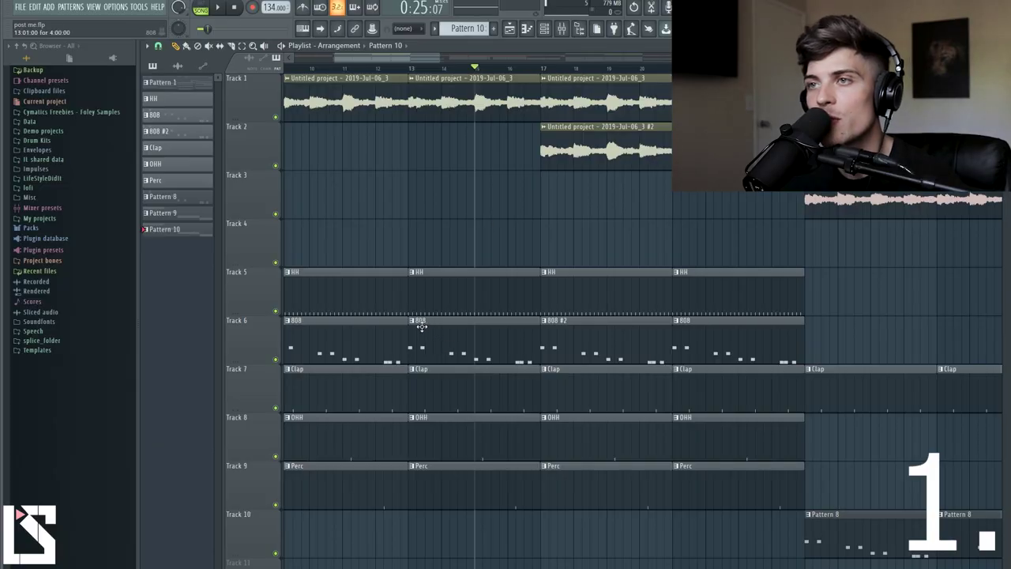
# - Make Track 6's second 808 clip unique as 808 #3 and add three short C5 notes at its end
pyautogui.click(412, 321)
pyautogui.click(431, 388)
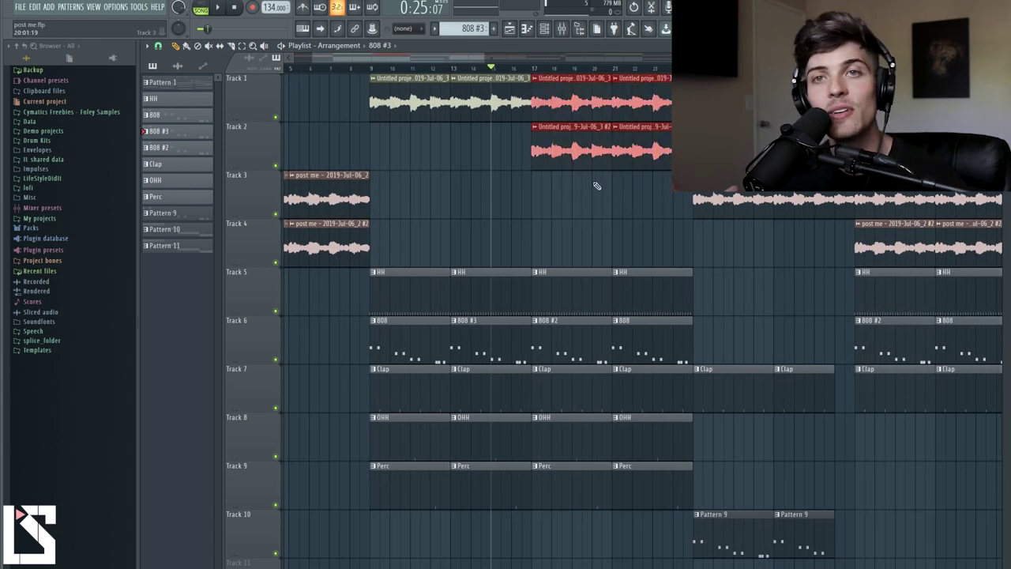
pyautogui.doubleClick(500, 332)
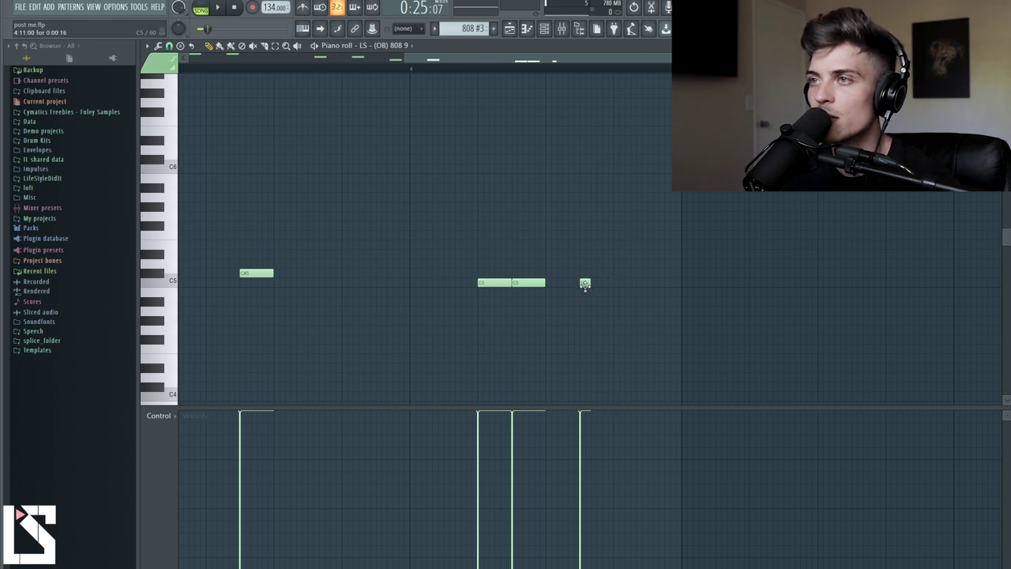
pyautogui.click(617, 283)
pyautogui.click(642, 282)
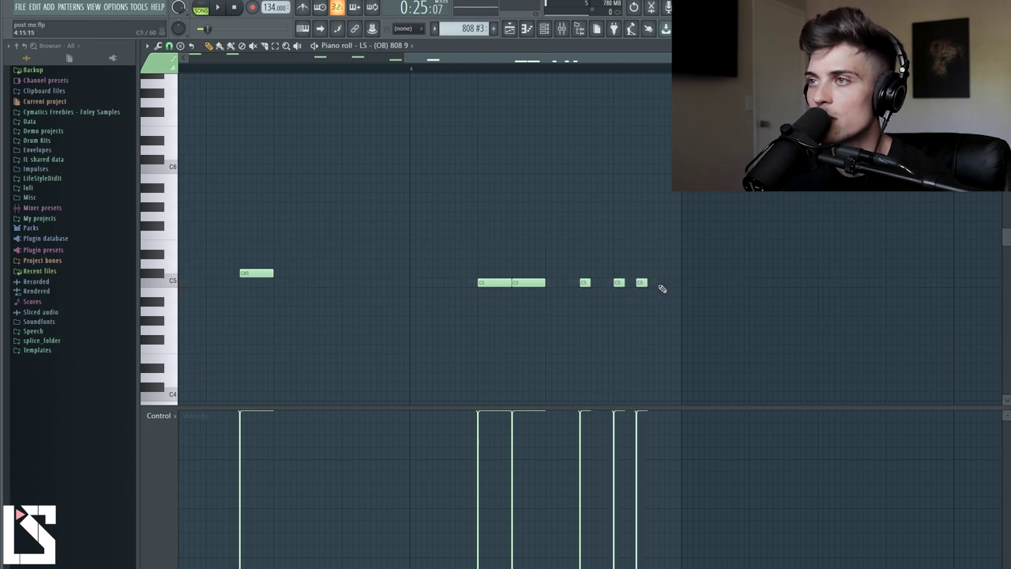
pyautogui.click(664, 283)
pyautogui.moveTo(663, 283); pyautogui.dragTo(663, 283)
# - Shift the fourth and fifth C5 notes slightly earlier and audition the pattern
pyautogui.click(362, 71)
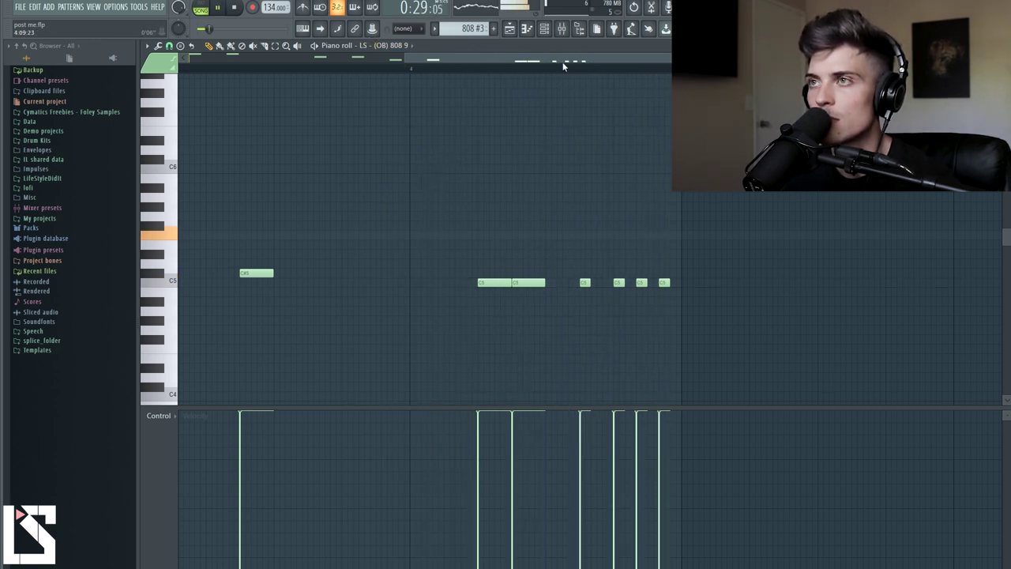
pyautogui.scroll(2, 564, 63)
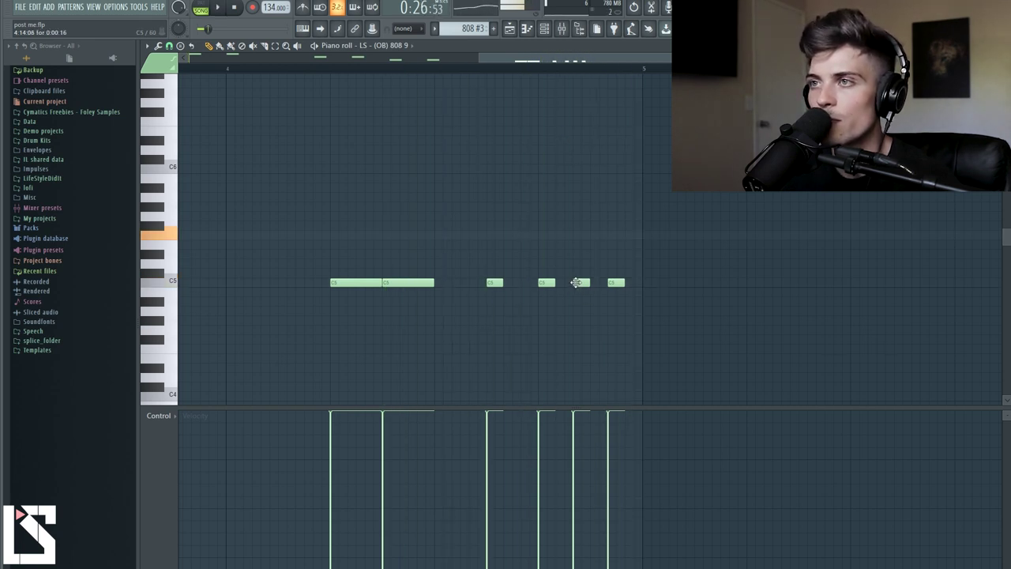
pyautogui.moveTo(577, 282); pyautogui.dragTo(598, 282)
pyautogui.press('space')
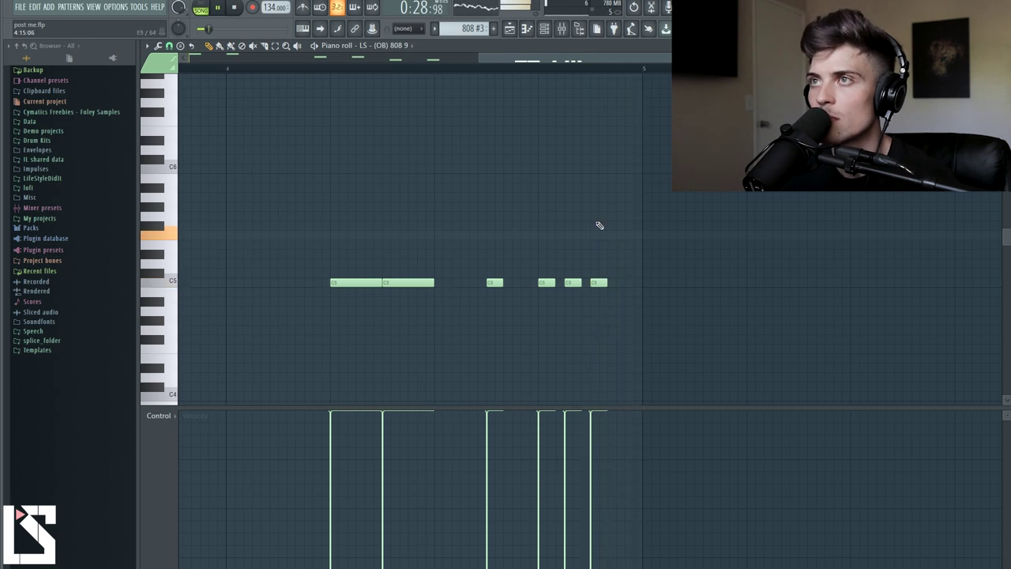
pyautogui.press('space')
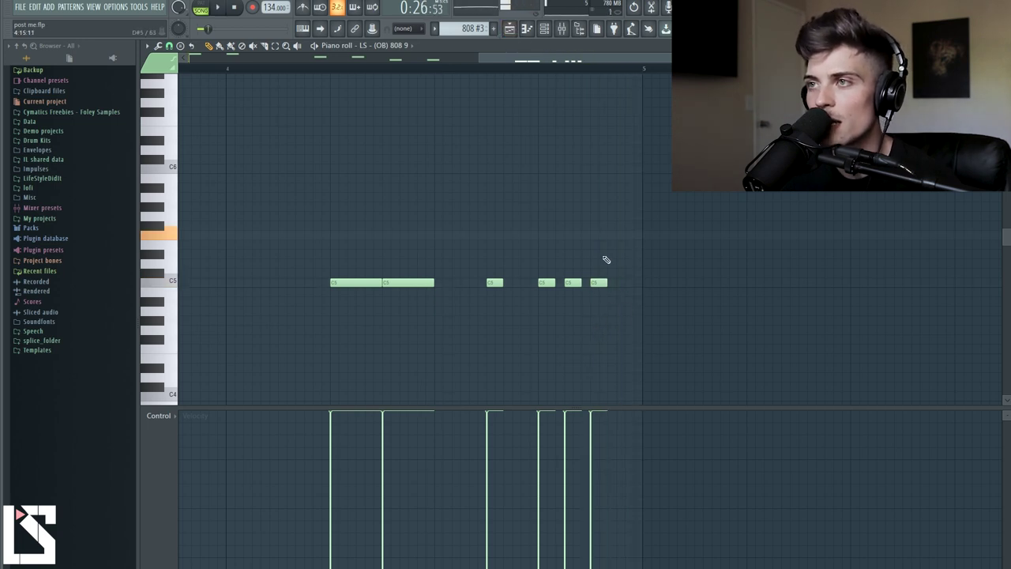
# - Raise the last C5 note an octave to C6, listen, and go back to the playlist
pyautogui.moveTo(606, 260); pyautogui.dragTo(610, 304)
pyautogui.hotkey('ctrl', 'Up')
pyautogui.press('space')
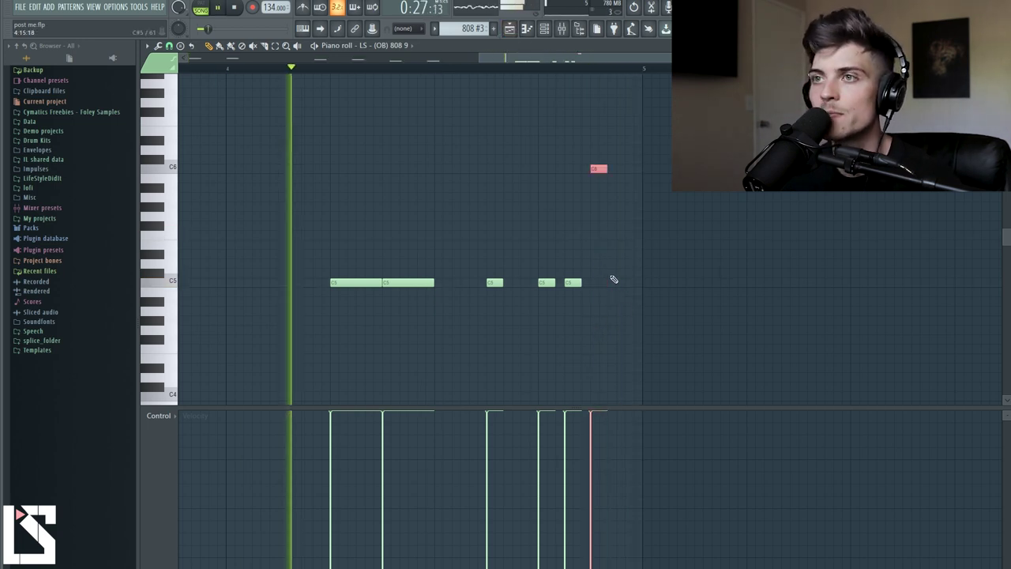
pyautogui.press('space')
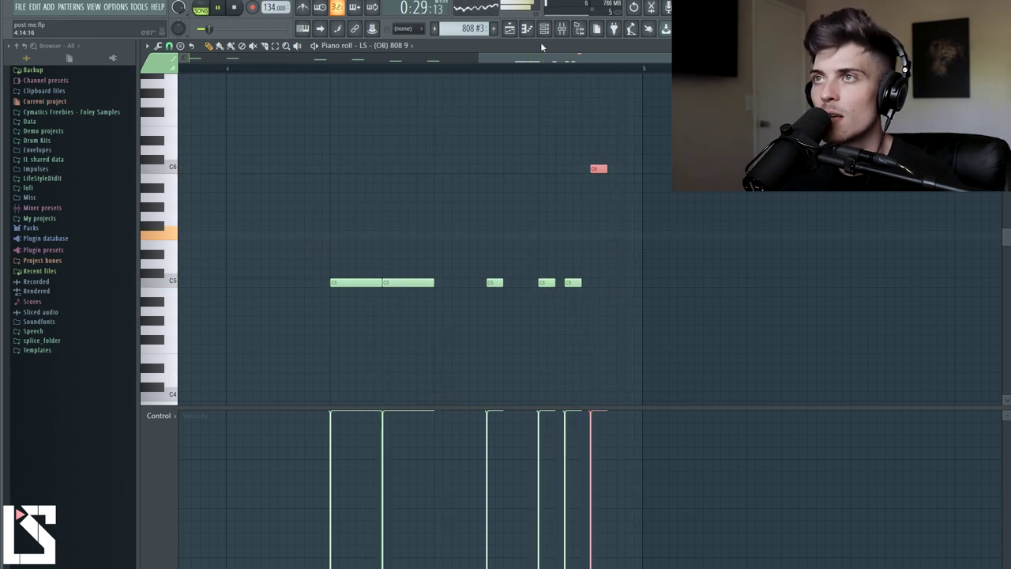
pyautogui.click(509, 29)
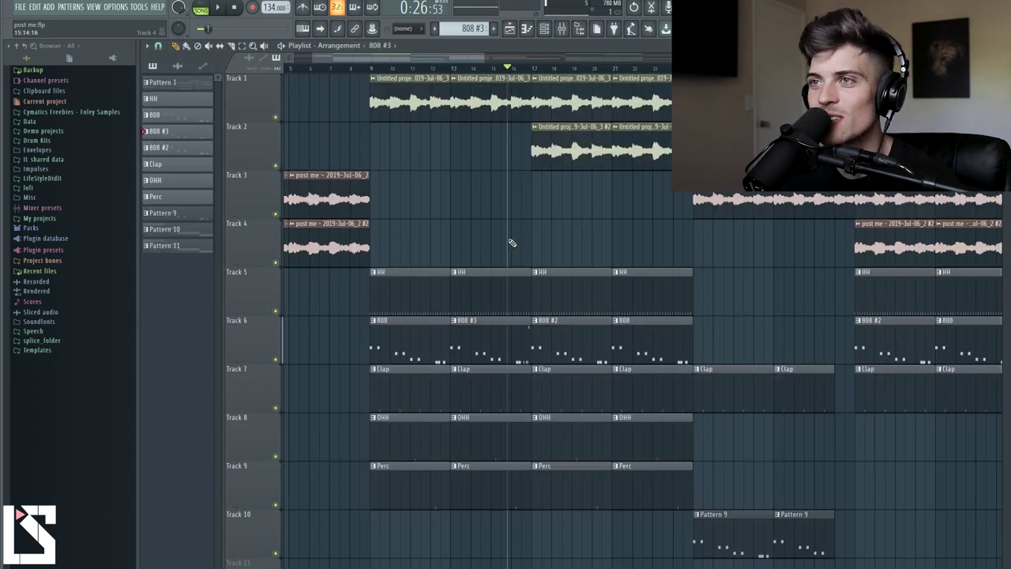
# - Make Track 5's second HH clip unique as HH #2, then try two extra C5 hats and remove them
pyautogui.click(460, 274)
pyautogui.click(490, 342)
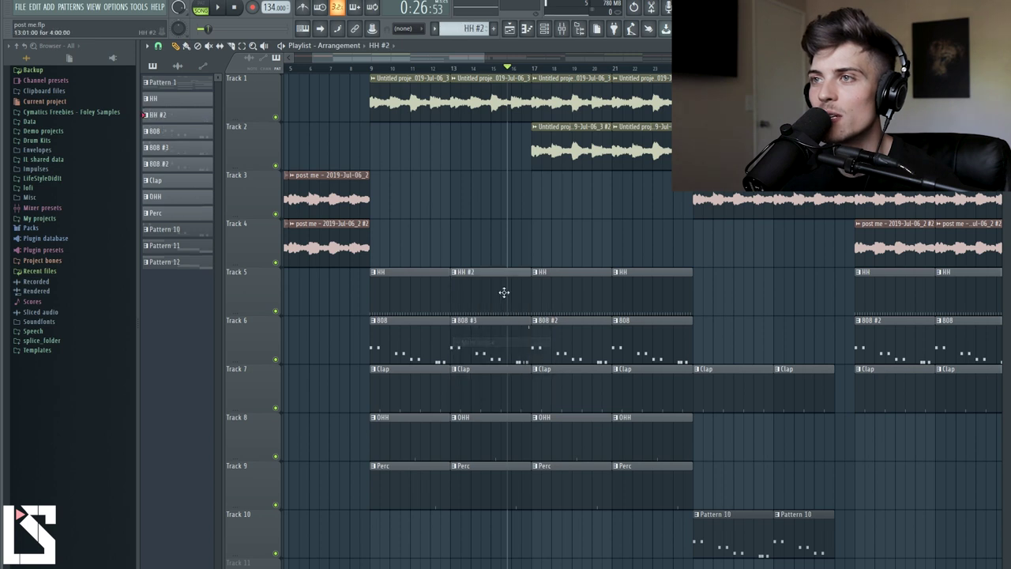
pyautogui.scroll(5, 559, 69)
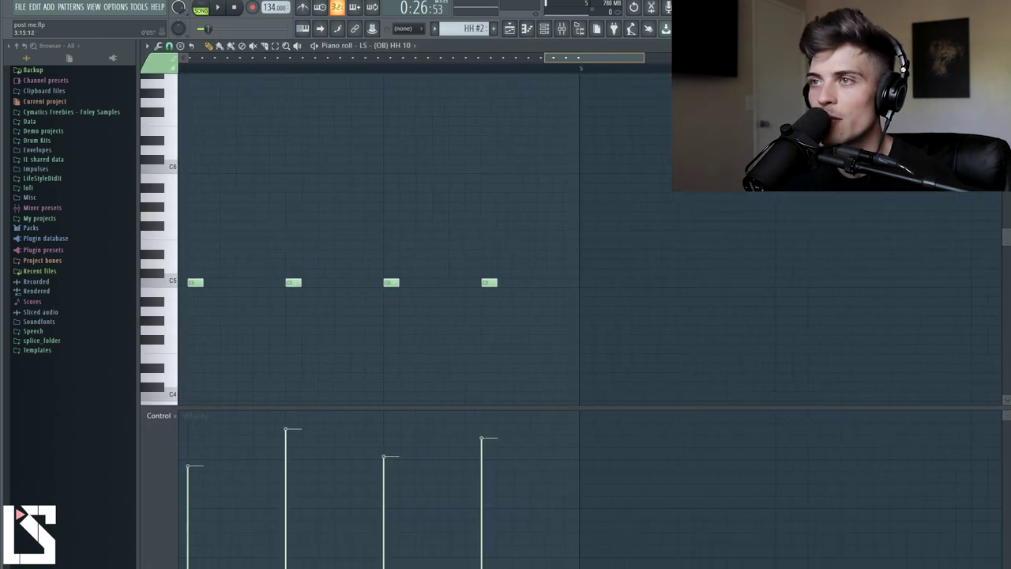
pyautogui.click(579, 282)
pyautogui.click(625, 282)
pyautogui.press('space')
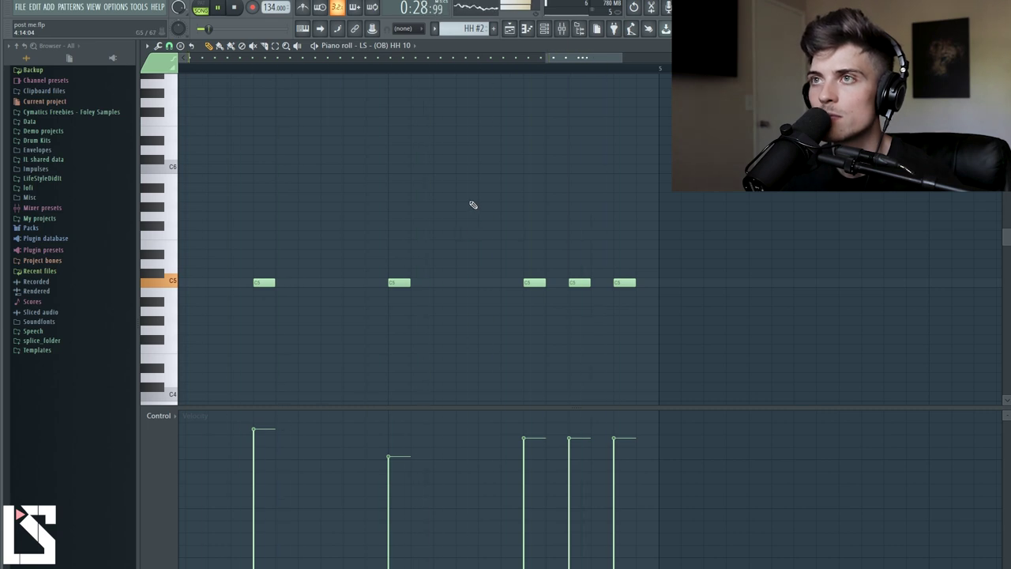
pyautogui.rightClick(579, 282)
pyautogui.rightClick(624, 282)
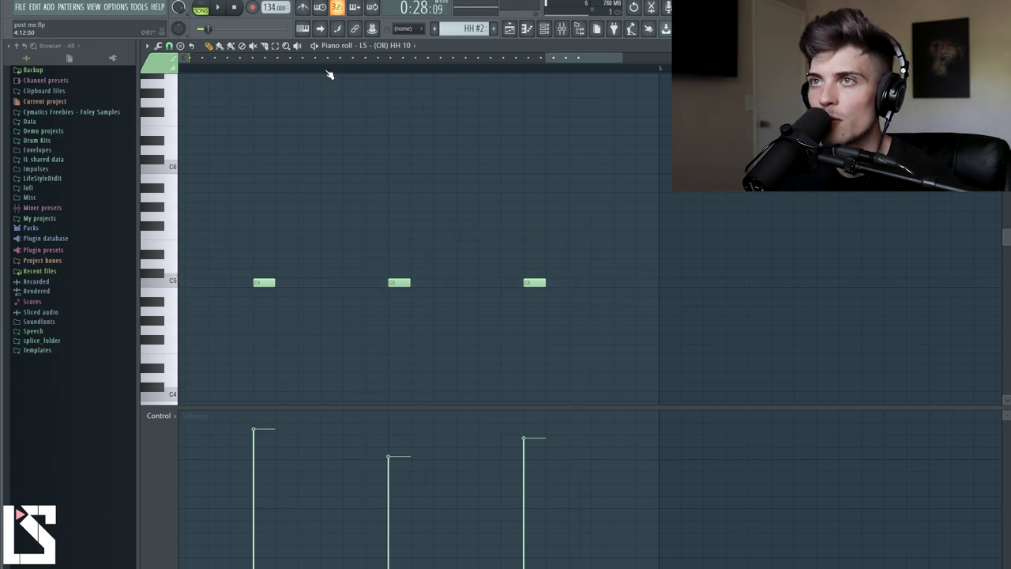
pyautogui.press('space')
# - Add one C5 hat between the second and last notes and lower its velocity
pyautogui.press('space')
pyautogui.click(460, 283)
pyautogui.press('space')
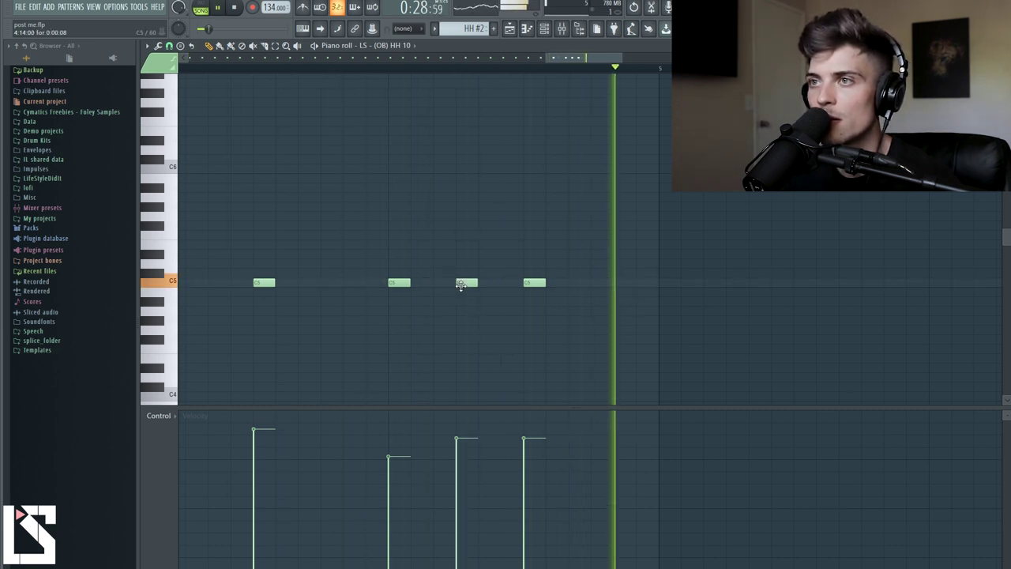
pyautogui.press('space')
pyautogui.press('space')
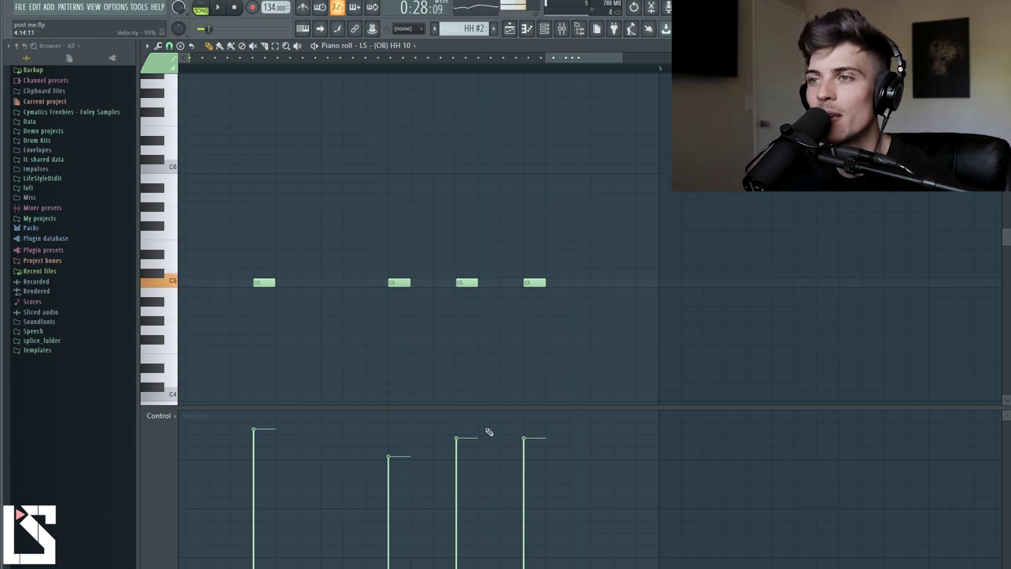
pyautogui.moveTo(457, 436); pyautogui.dragTo(460, 492)
pyautogui.press('space')
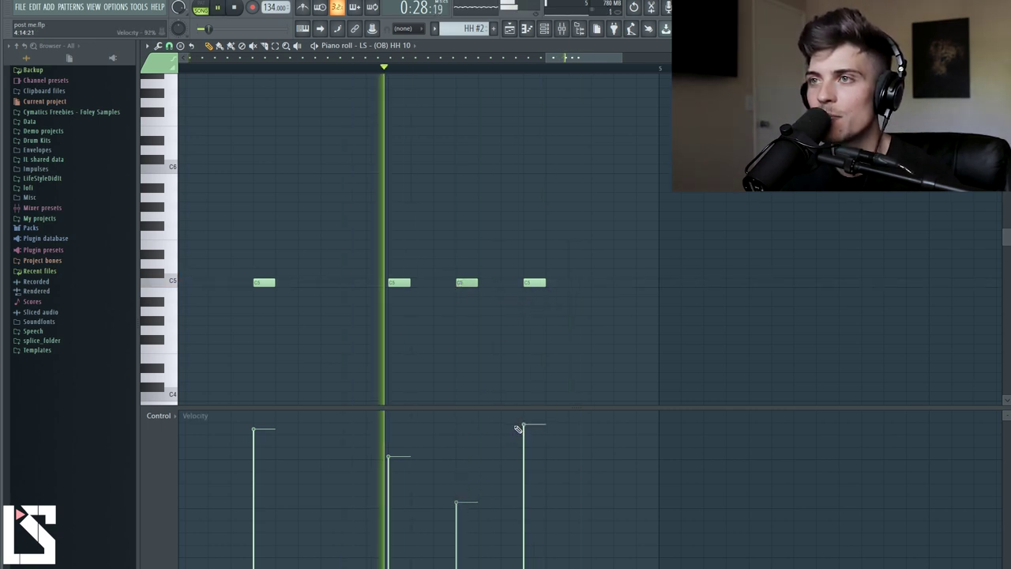
pyautogui.press('space')
# - Edit the hats' Note pan, raise the third hat's velocity to 93%, and return to the playlist
pyautogui.click(168, 419)
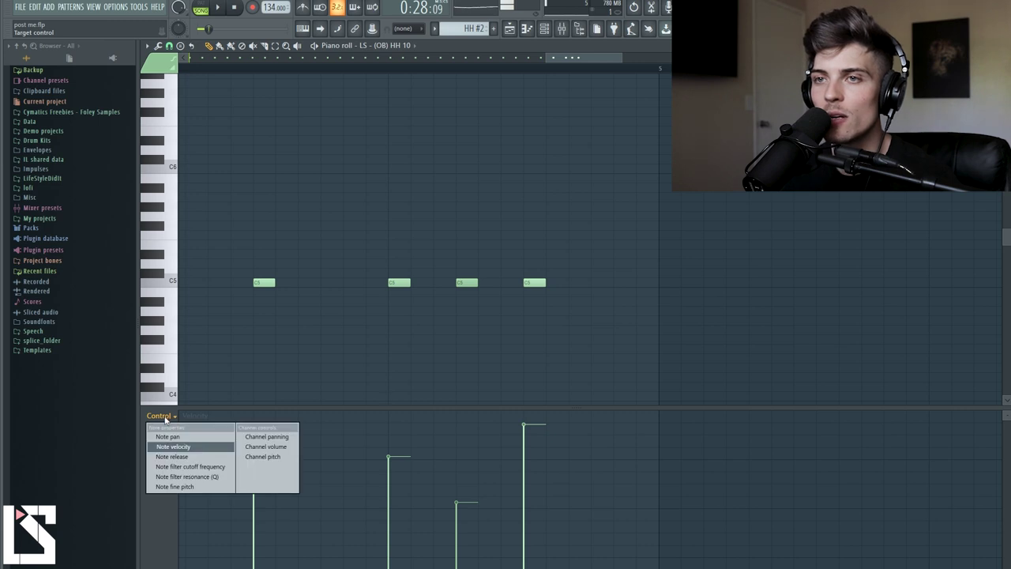
pyautogui.click(170, 436)
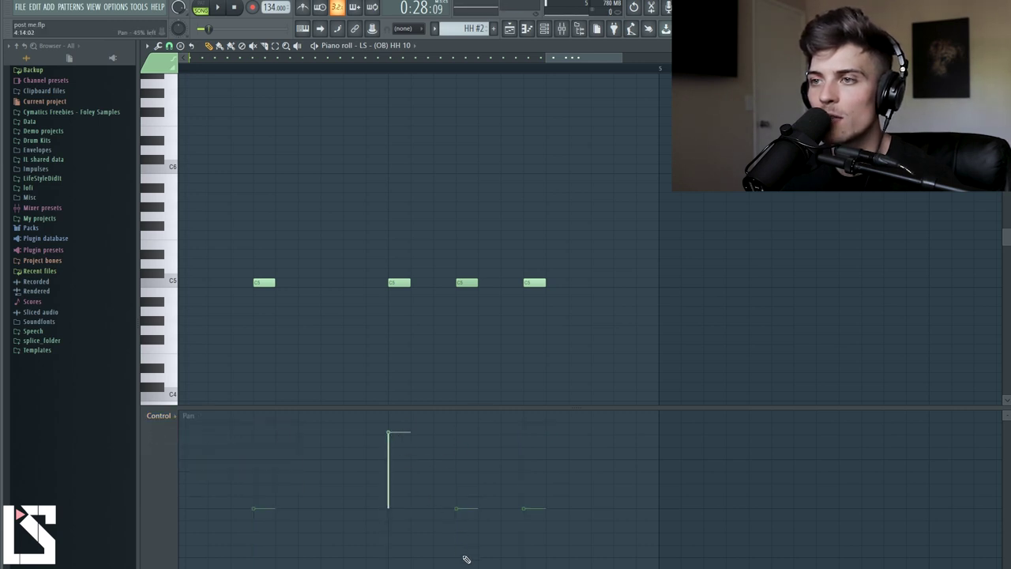
pyautogui.press('space')
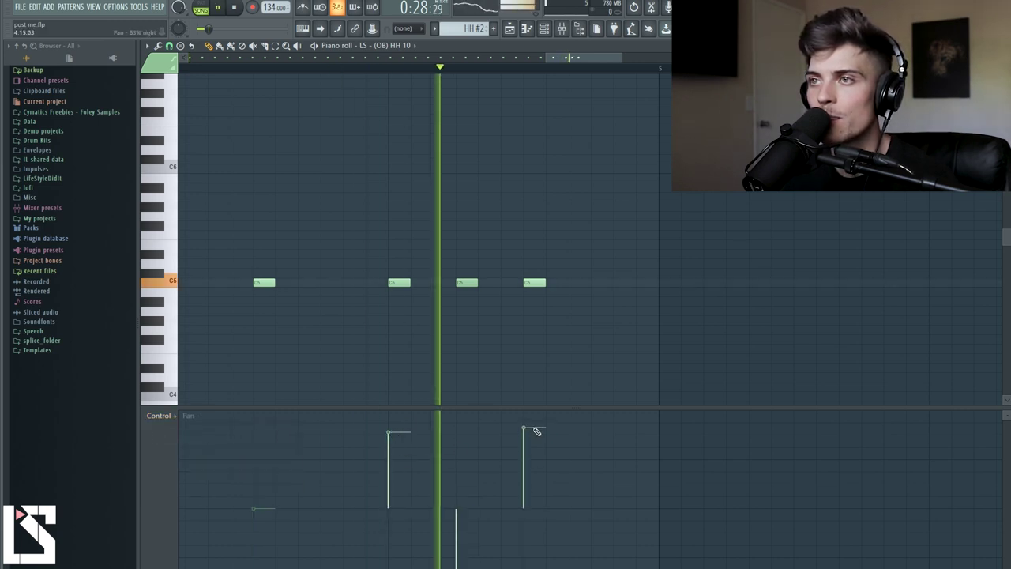
pyautogui.click(166, 418)
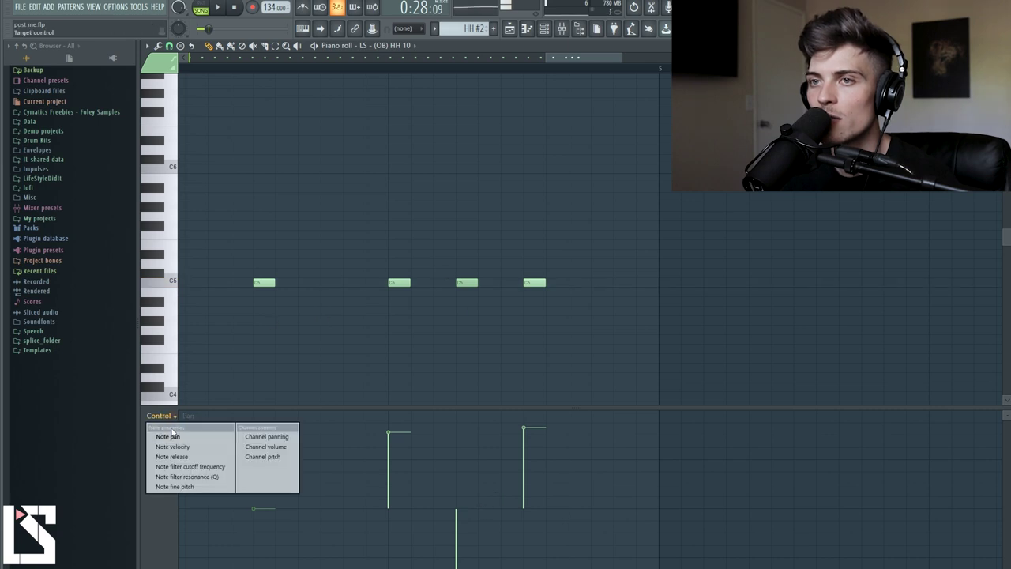
pyautogui.click(170, 447)
pyautogui.moveTo(471, 474); pyautogui.dragTo(471, 427)
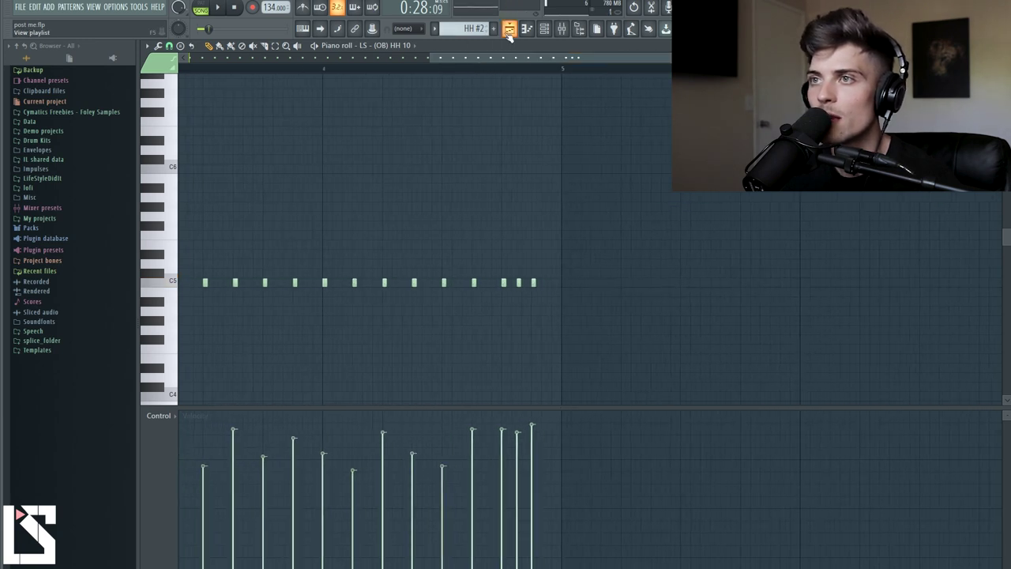
pyautogui.click(509, 30)
pyautogui.click(534, 273)
# - Make the third HH clip unique as HH #3 and add two C5 hats near its start
pyautogui.click(561, 303)
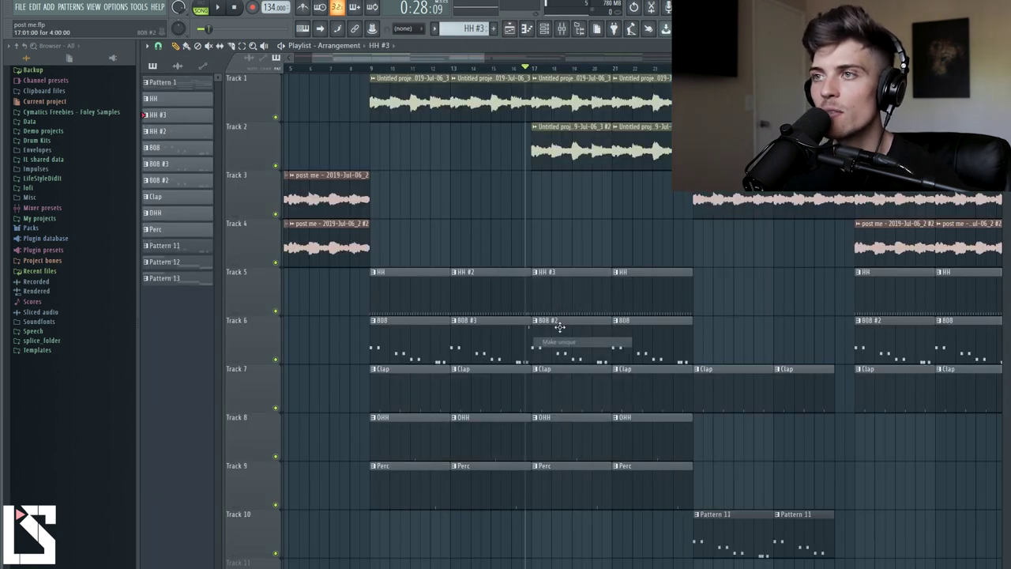
pyautogui.scroll(5, 430, 58)
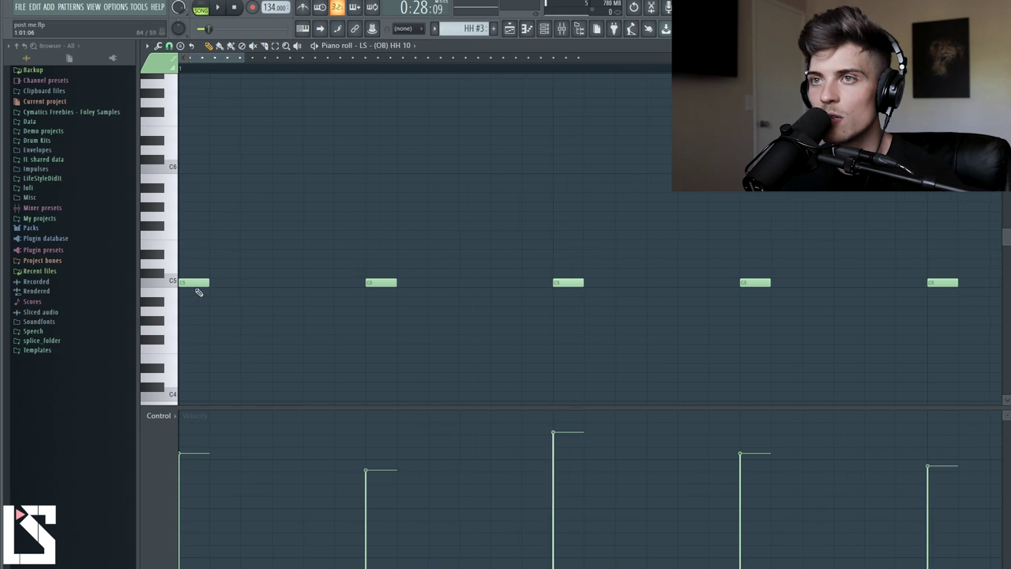
pyautogui.click(218, 283)
pyautogui.click(246, 283)
pyautogui.press('space')
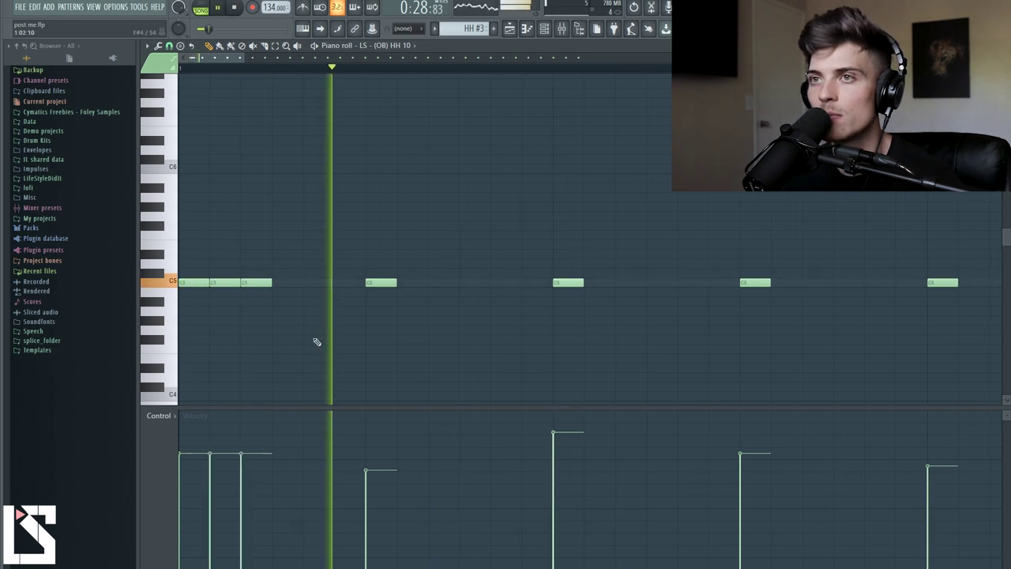
pyautogui.scroll(-3, 415, 69)
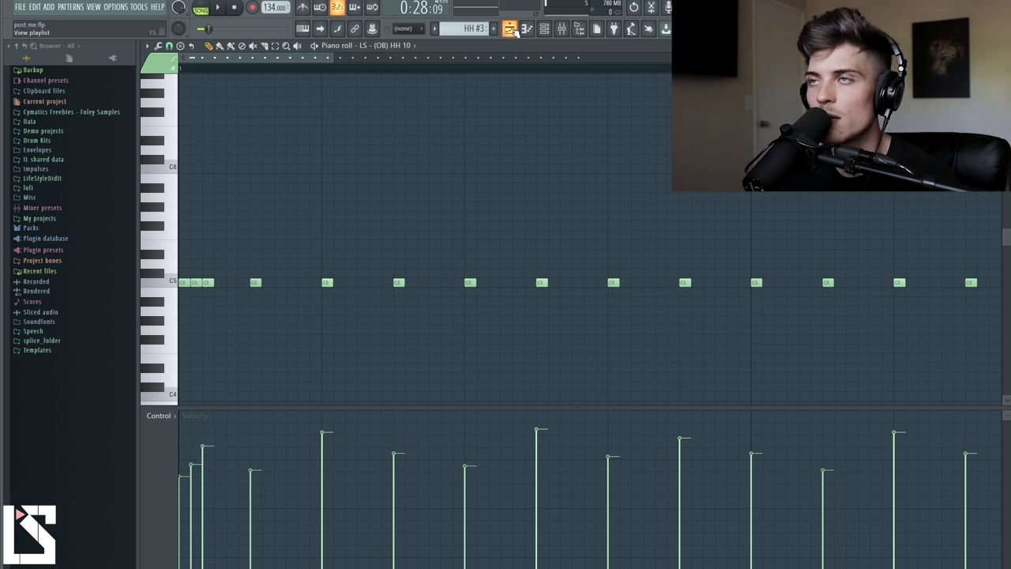
# - Audition the arrangement in the playlist from around bar 13, then stop playback
pyautogui.press('F5')
pyautogui.click(457, 71)
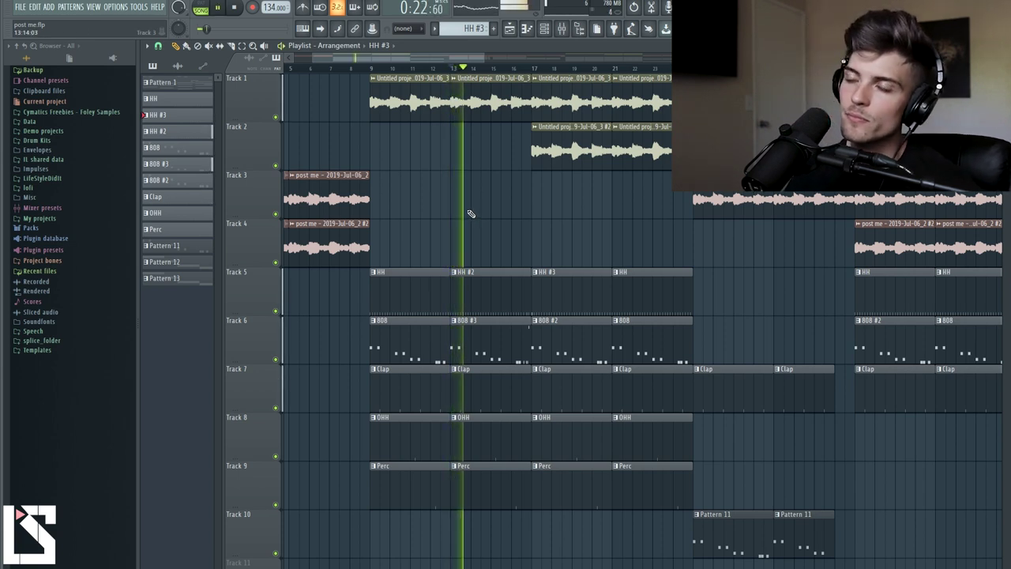
pyautogui.moveTo(506, 224); pyautogui.dragTo(543, 320)
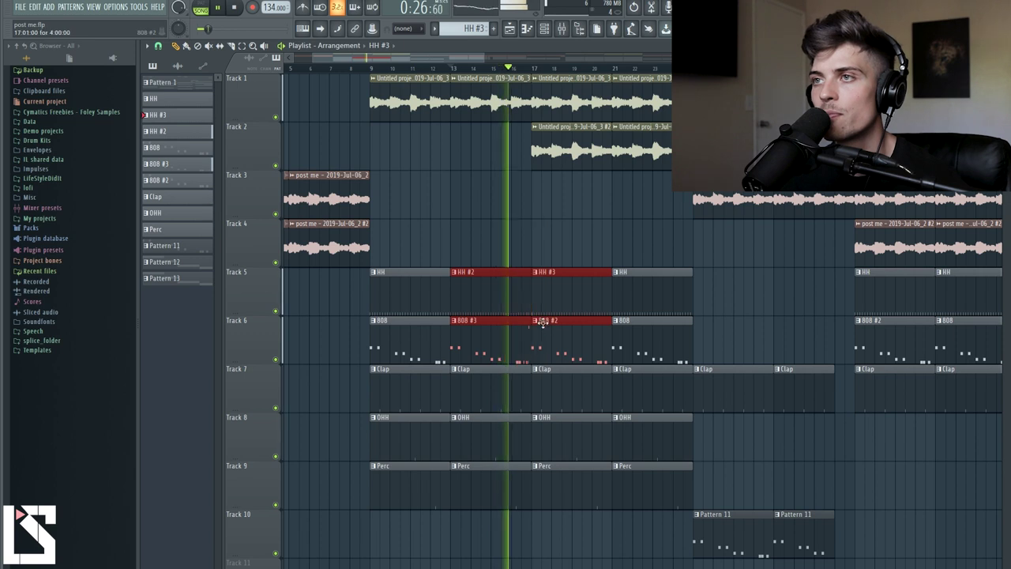
pyautogui.click(532, 239)
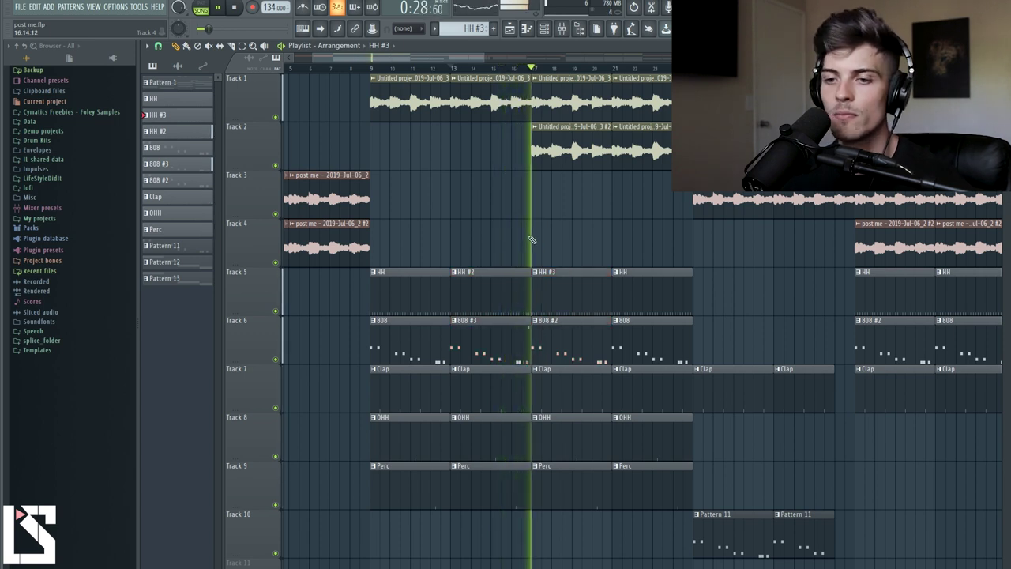
pyautogui.press('space')
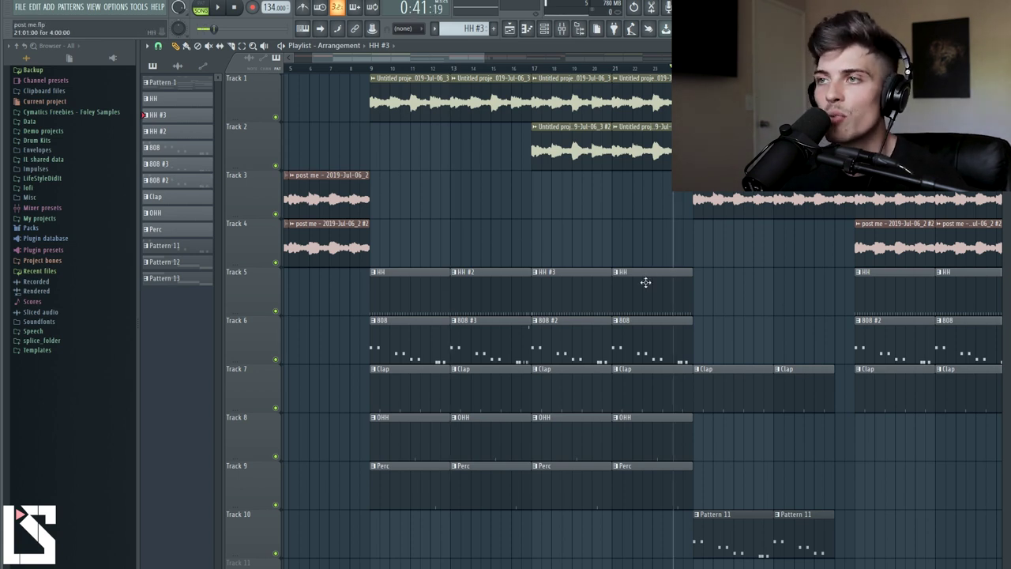
pyautogui.click(615, 321)
# - Make the bar-21 808 clip unique as 808 #4 and add three short C5 notes at its end
pyautogui.click(637, 387)
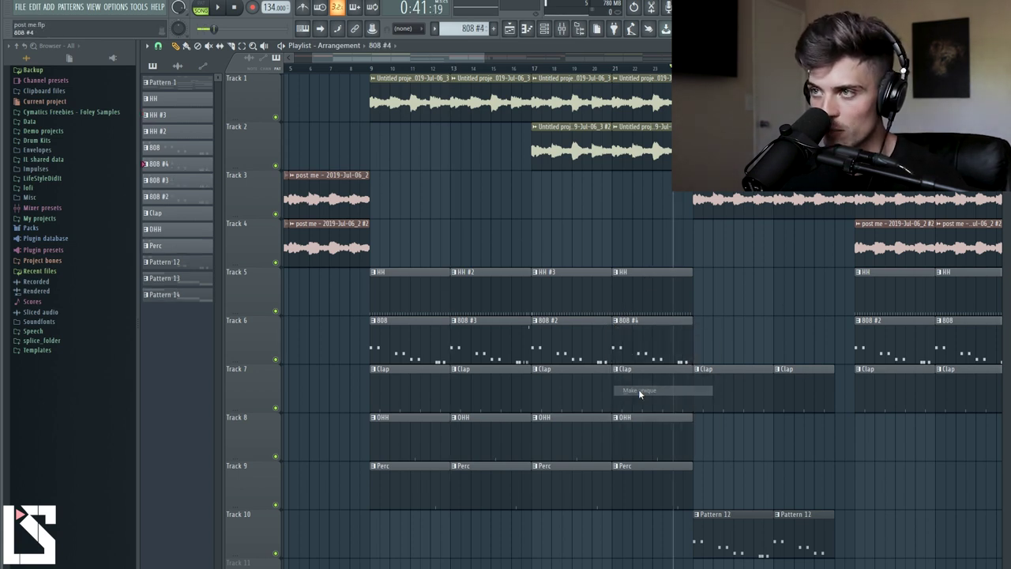
pyautogui.doubleClick(654, 339)
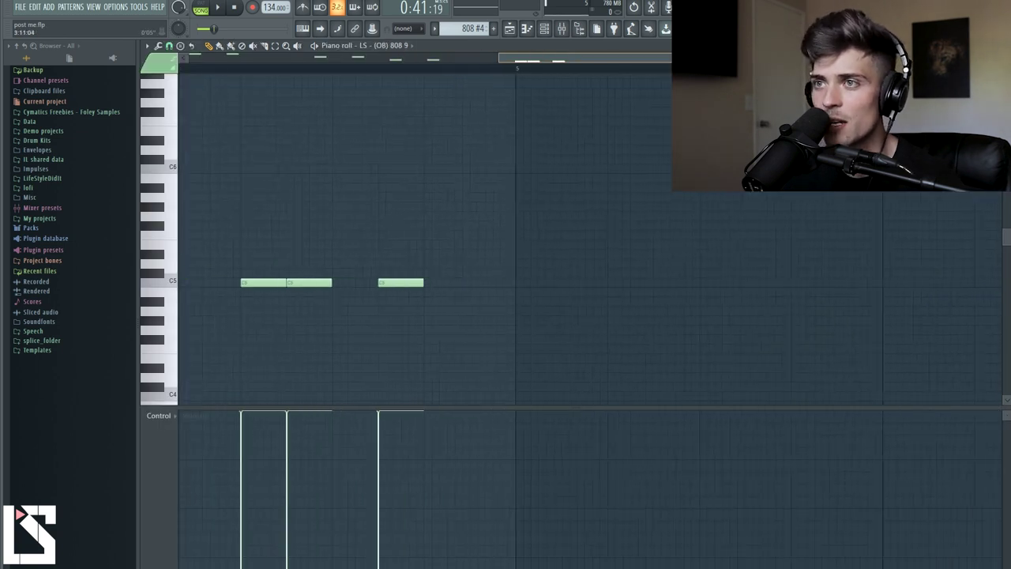
pyautogui.click(442, 283)
pyautogui.click(466, 283)
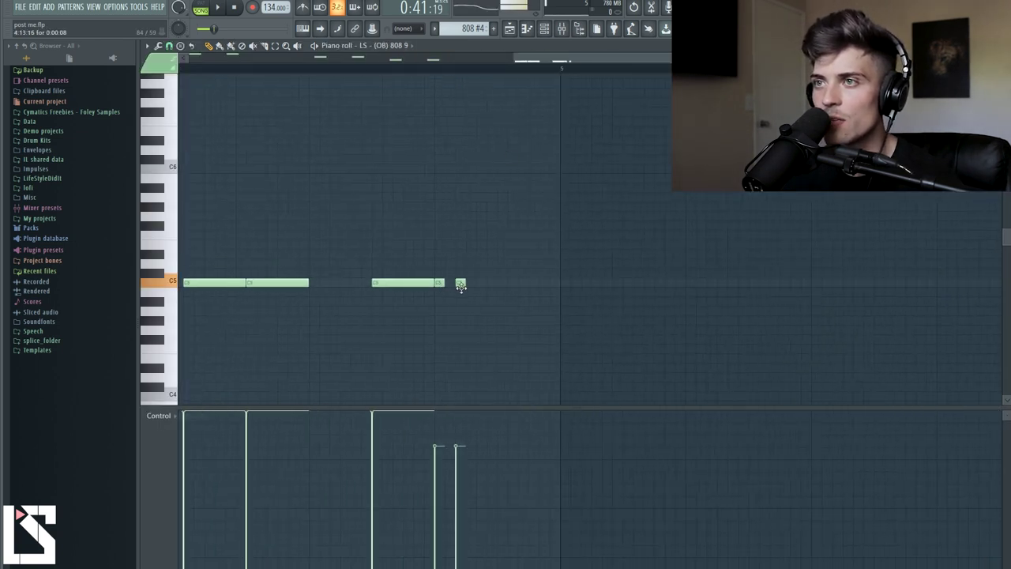
pyautogui.moveTo(472, 286); pyautogui.dragTo(524, 283)
pyautogui.click(531, 283)
pyautogui.press('space')
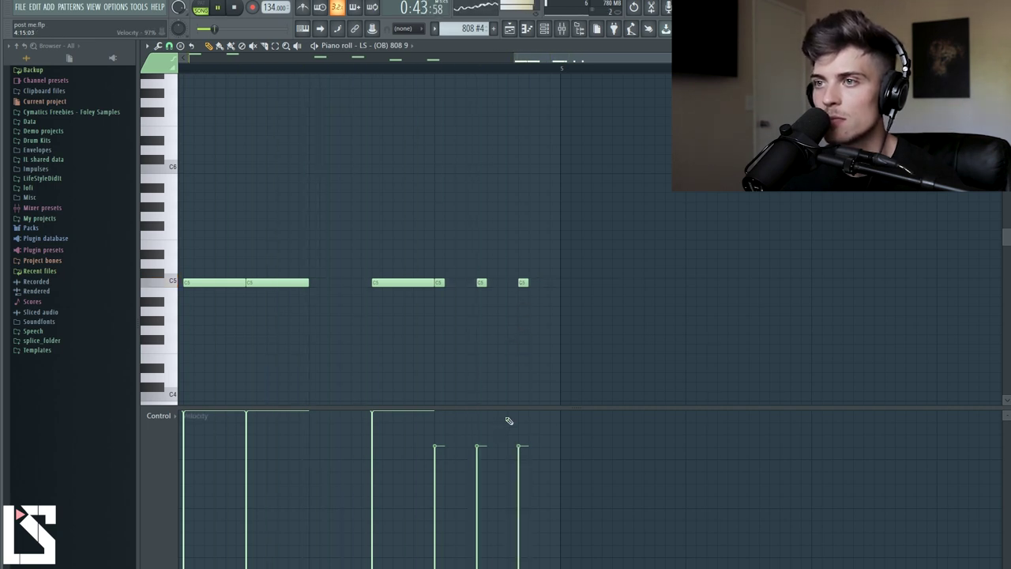
# - Vary the three short notes' velocity and pan, then return to the playlist
pyautogui.moveTo(434, 458); pyautogui.dragTo(608, 338)
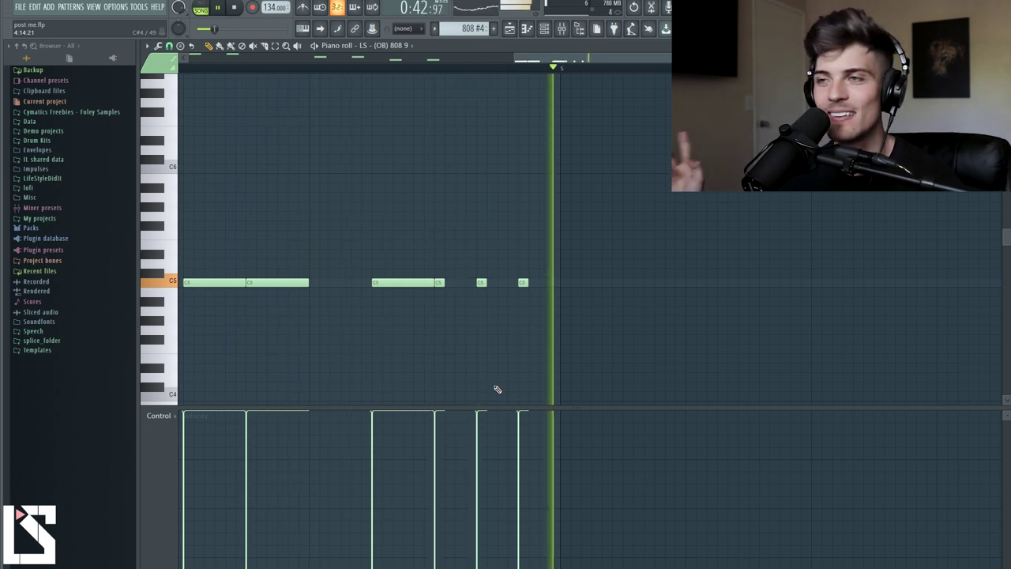
pyautogui.moveTo(484, 453); pyautogui.dragTo(517, 510)
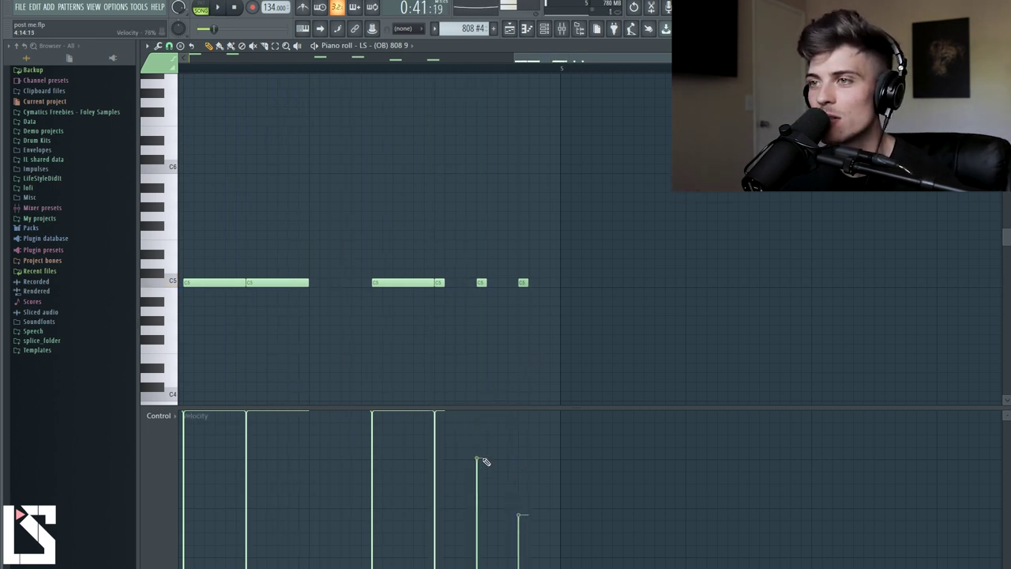
pyautogui.click(162, 417)
pyautogui.click(181, 435)
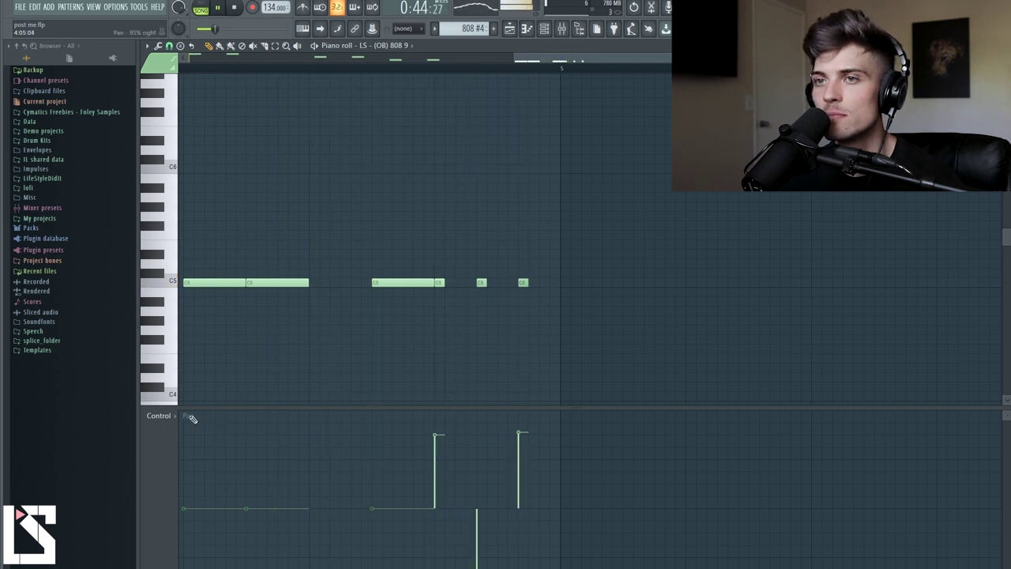
pyautogui.press('space')
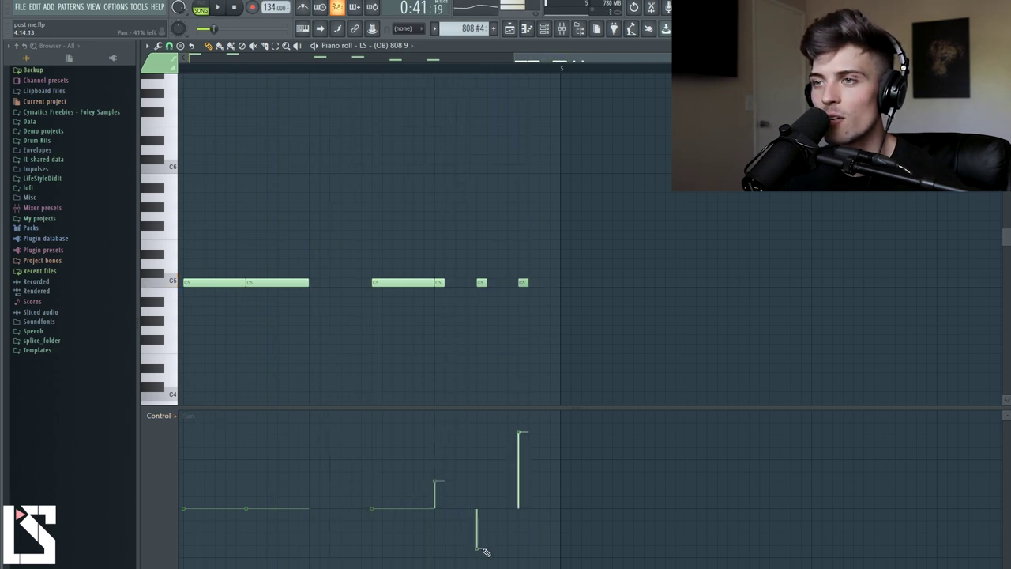
pyautogui.click(158, 416)
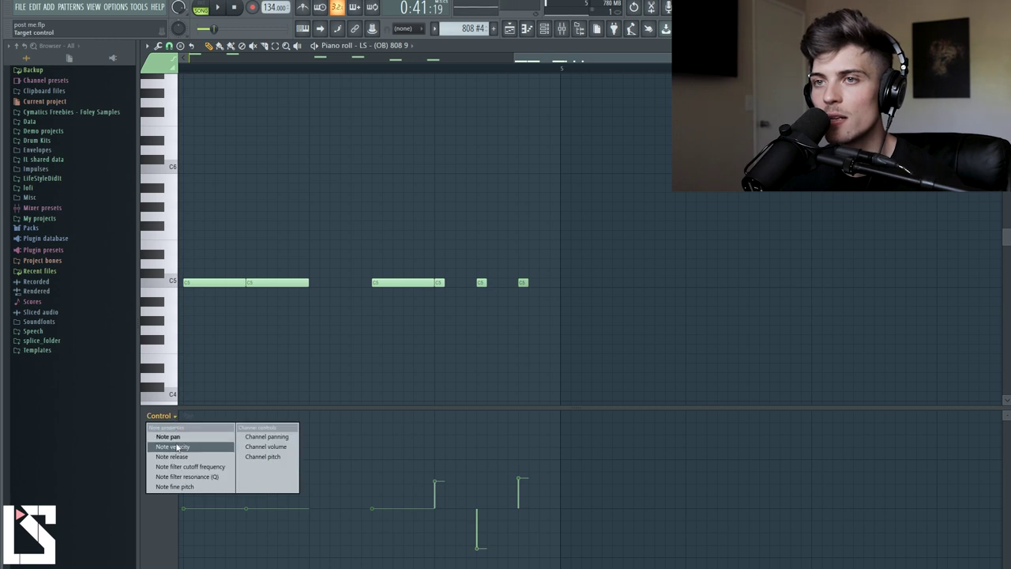
pyautogui.click(176, 444)
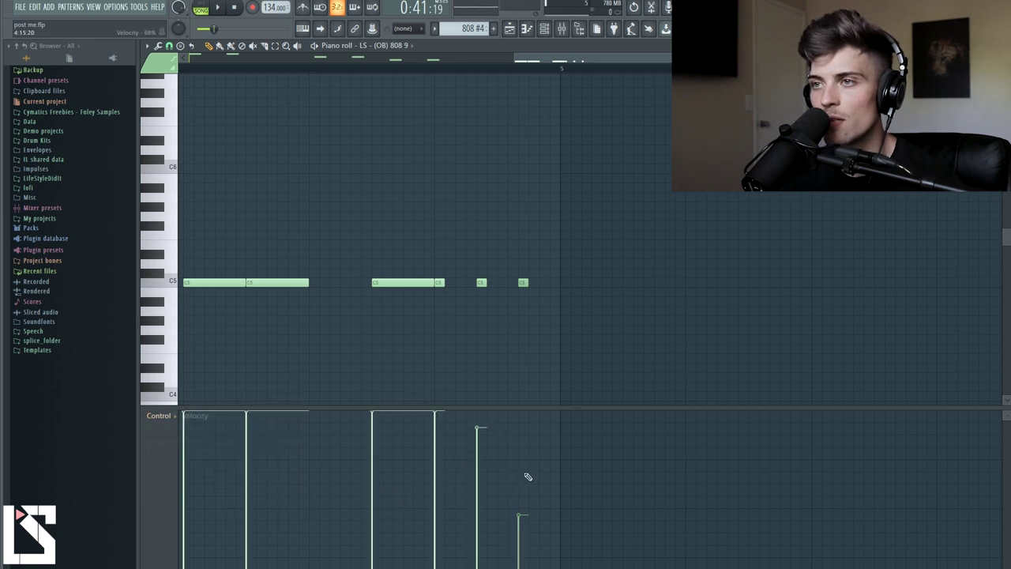
pyautogui.press('space')
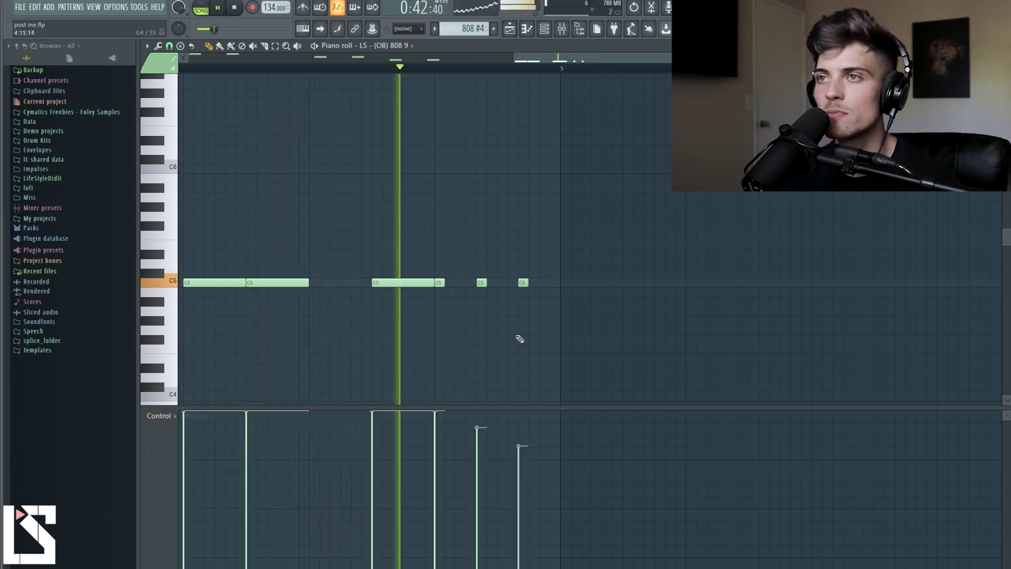
pyautogui.click(510, 30)
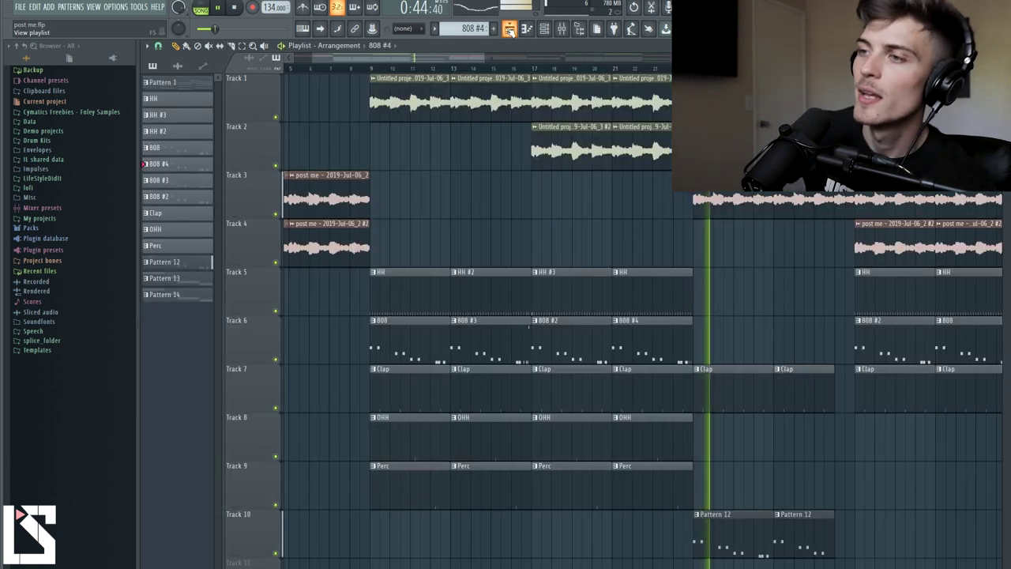
# - Zoom out the playlist, move the playhead slightly earlier, and play the song with the mixer open
pyautogui.press('space')
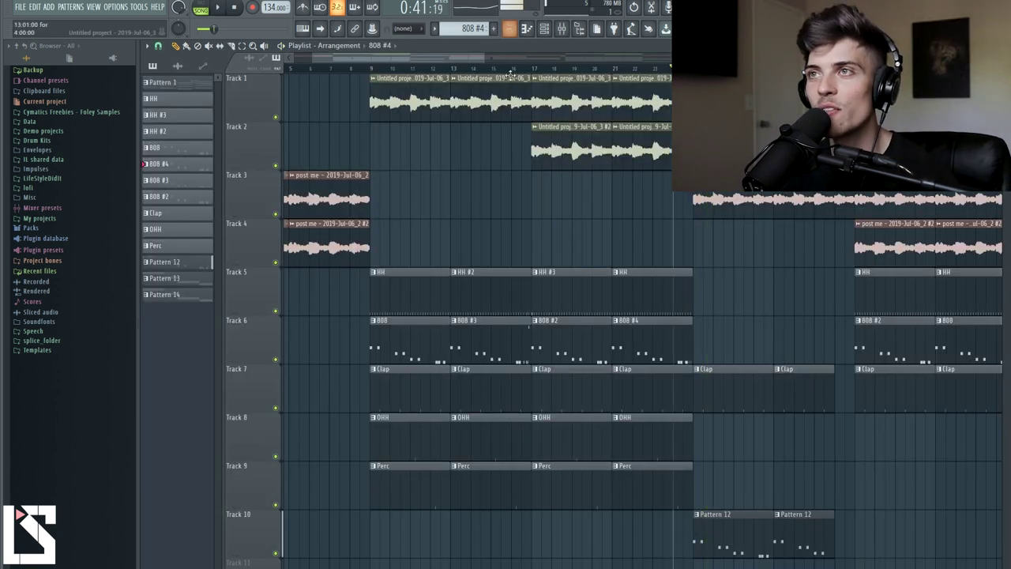
pyautogui.scroll(-4, 501, 70)
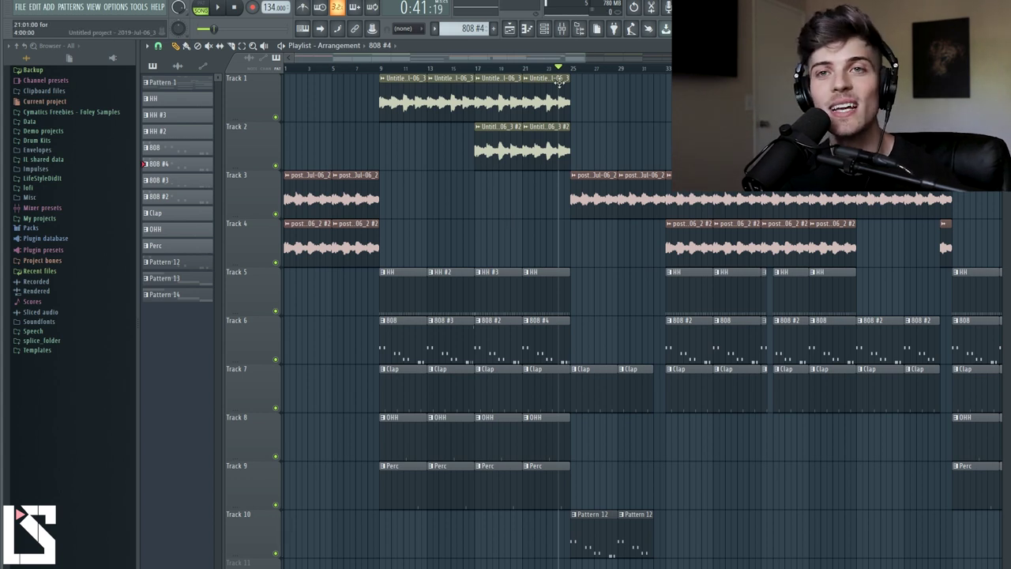
pyautogui.moveTo(558, 71); pyautogui.dragTo(547, 71)
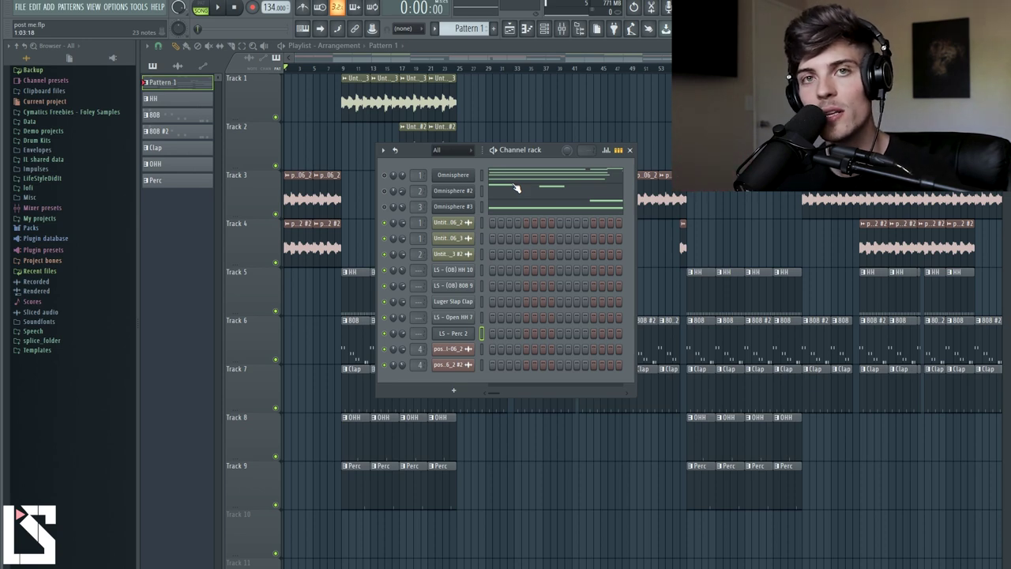
pyautogui.press('space')
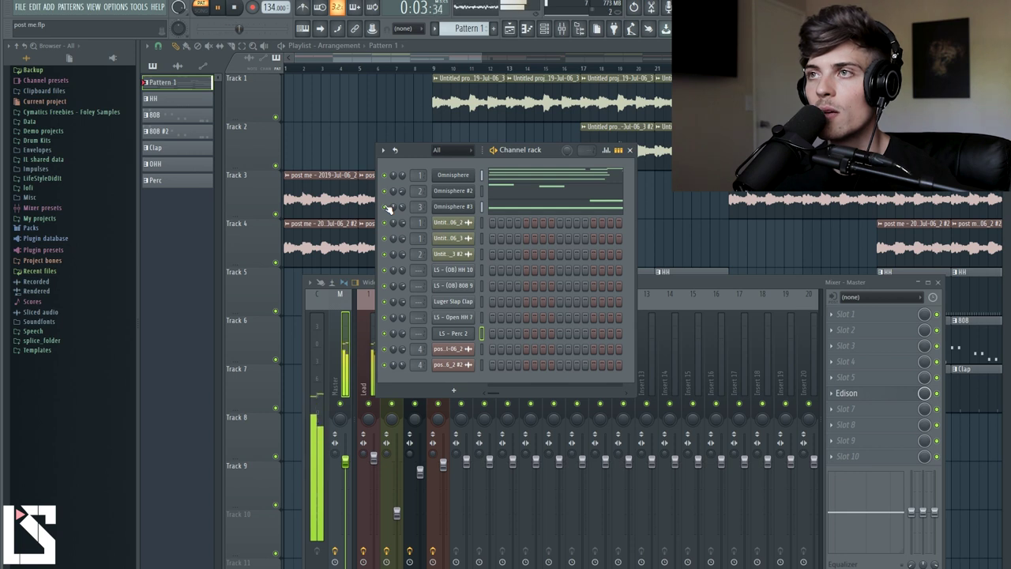
# - Clear the master's Edison, record the song's playback into it, and open the recording's sample properties
pyautogui.press('space')
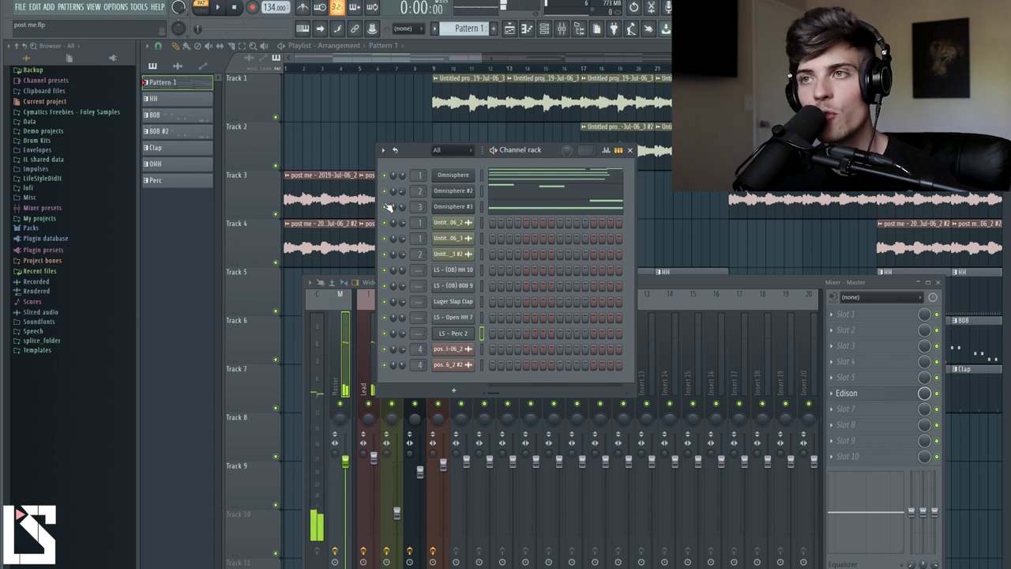
pyautogui.click(859, 395)
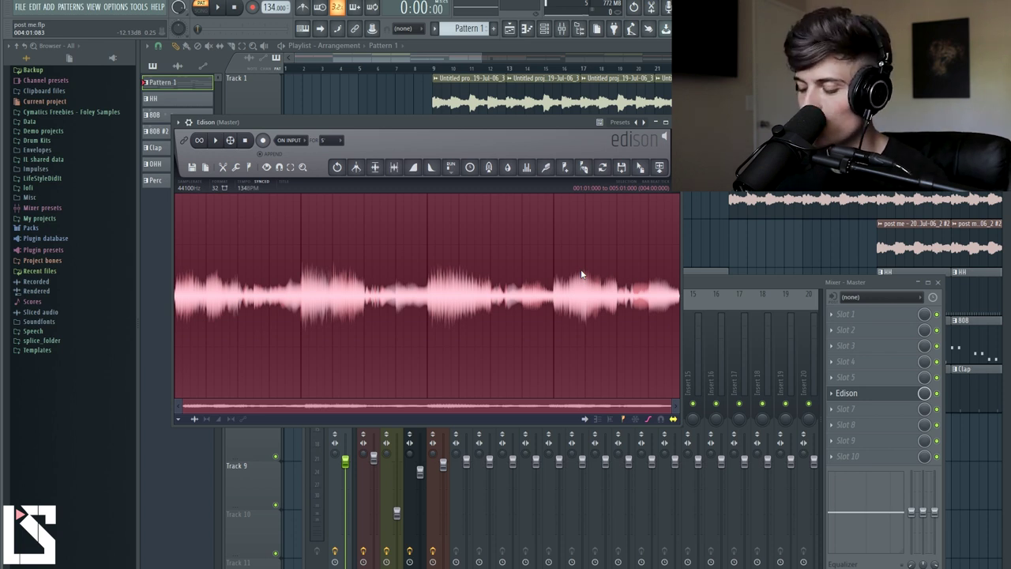
pyautogui.press('Delete')
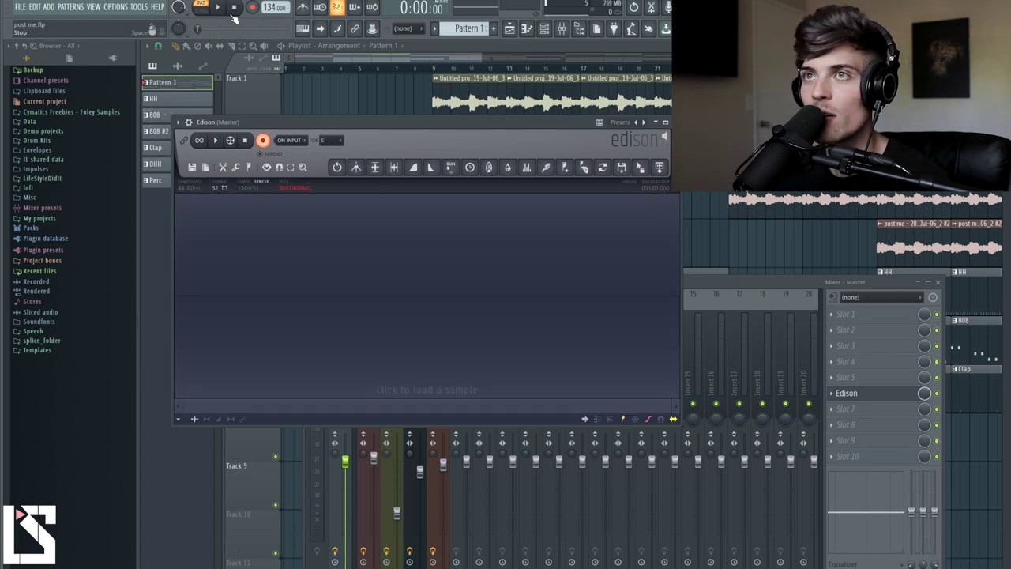
pyautogui.click(221, 10)
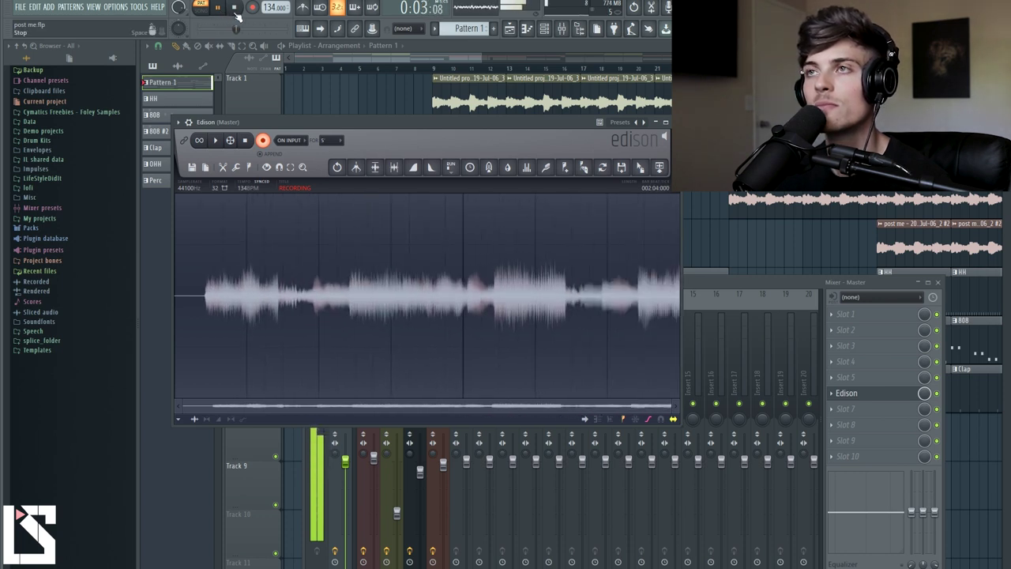
pyautogui.click(234, 8)
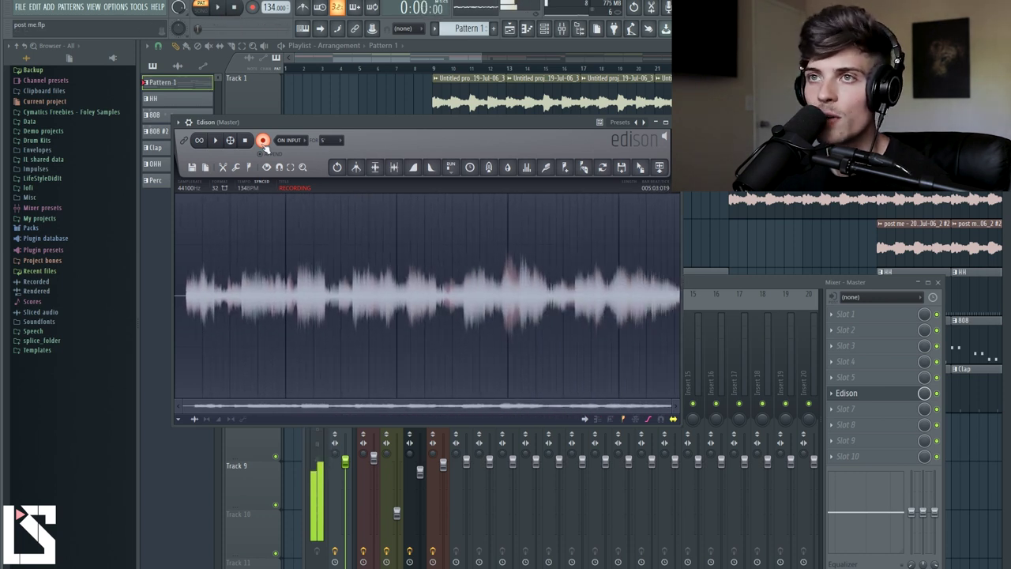
pyautogui.click(203, 183)
pyautogui.click(210, 183)
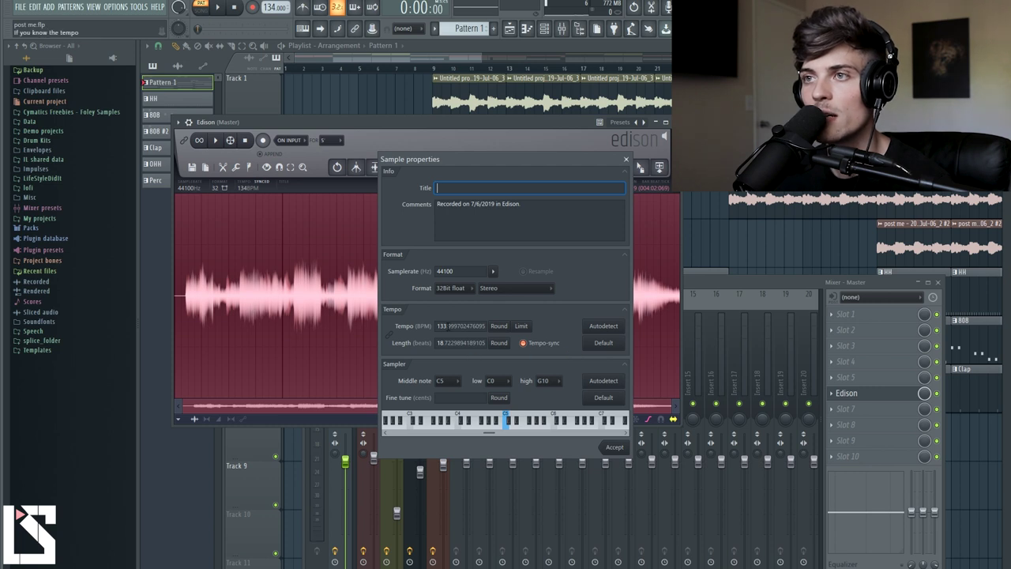
# - Set the recording's tempo to 134 BPM, stretch it to fit, and delete its tail
pyautogui.moveTo(486, 325); pyautogui.dragTo(447, 325)
pyautogui.write('134')
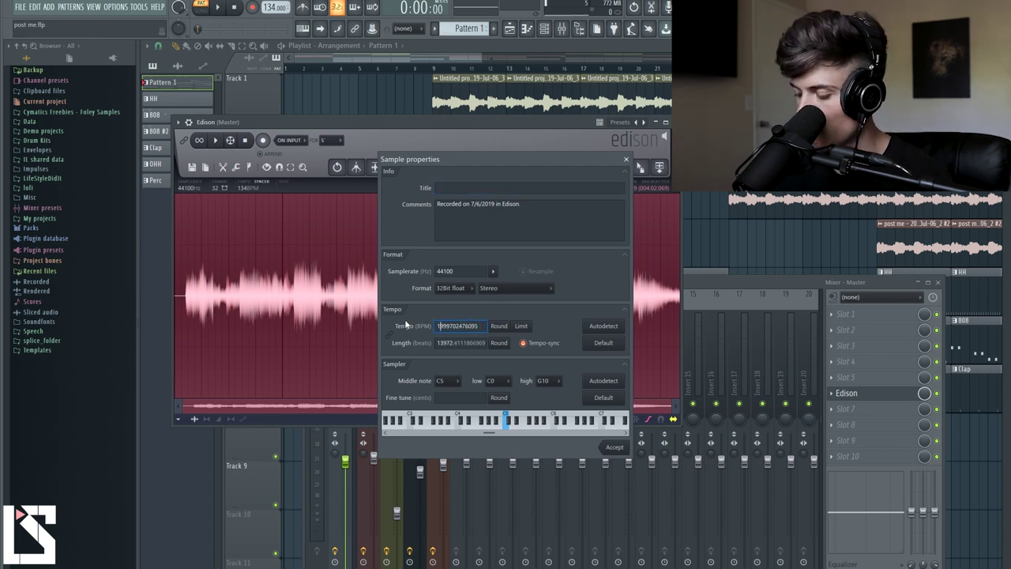
pyautogui.click(609, 444)
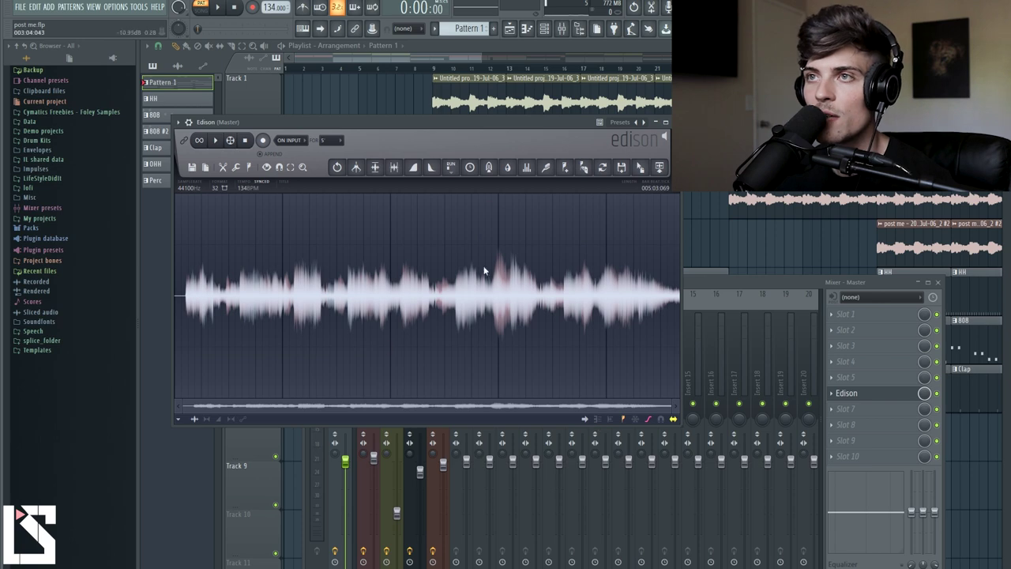
pyautogui.click(394, 167)
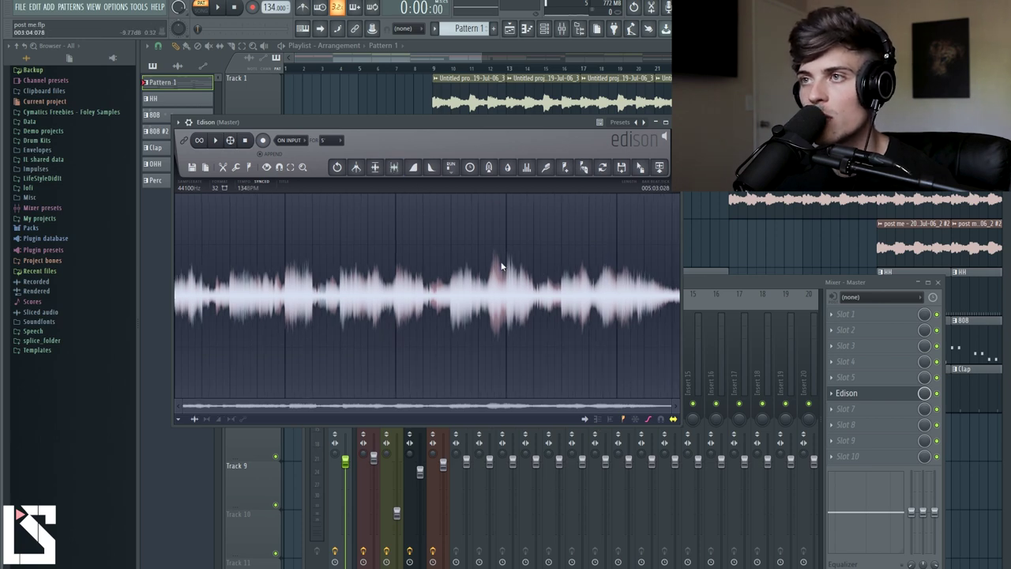
pyautogui.moveTo(478, 262)
pyautogui.mouseDown()
pyautogui.moveTo(610, 271)
pyautogui.moveTo(594, 338)
pyautogui.moveTo(503, 349)
pyautogui.mouseUp()
pyautogui.scroll(3, 594, 335)
pyautogui.press('Delete')
pyautogui.scroll(-3, 515, 311)
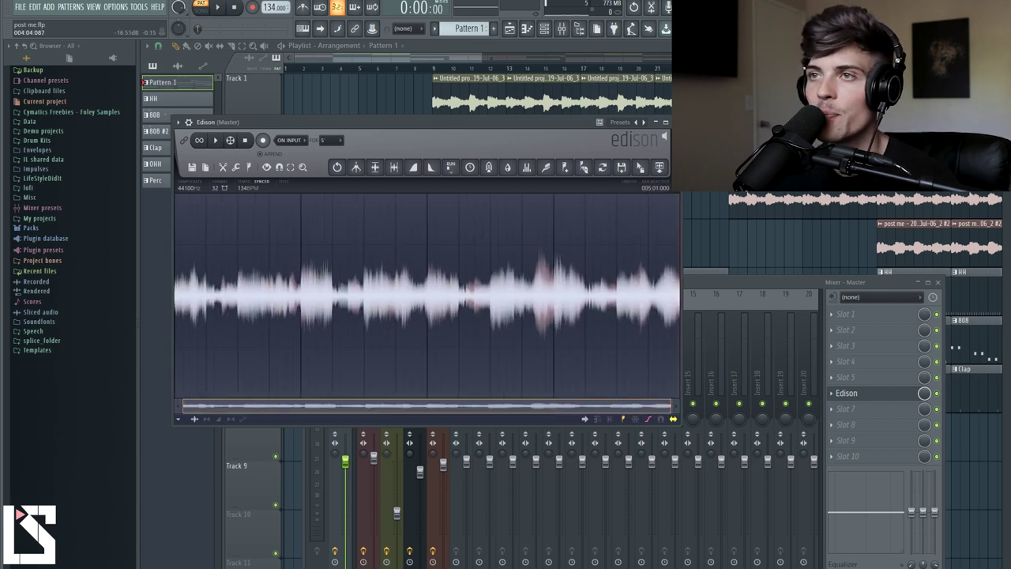
# - Apply Declick in and Declick out, close Edison, and bring the channel rack forward
pyautogui.click(246, 169)
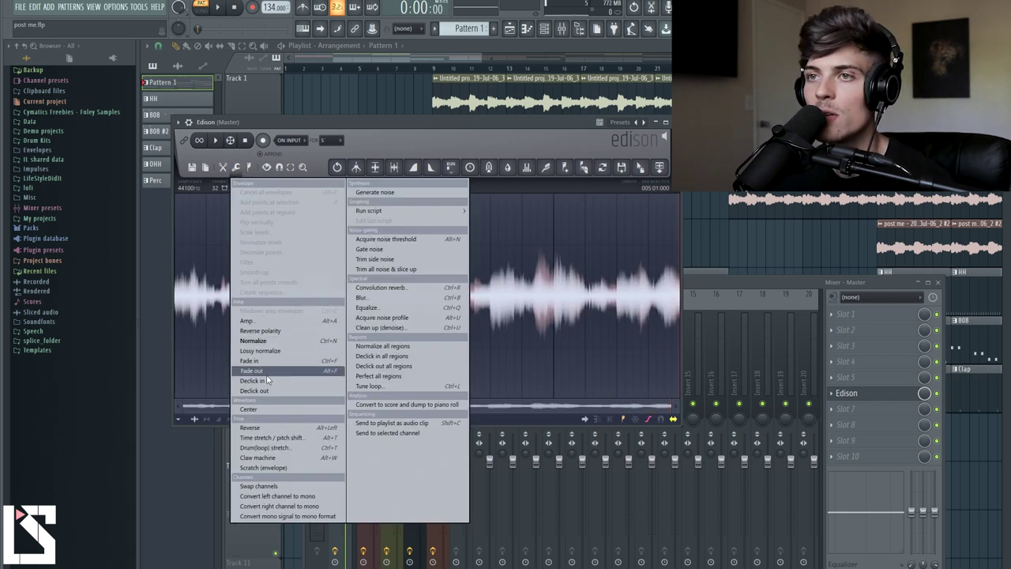
pyautogui.click(253, 380)
pyautogui.click(235, 168)
pyautogui.click(254, 391)
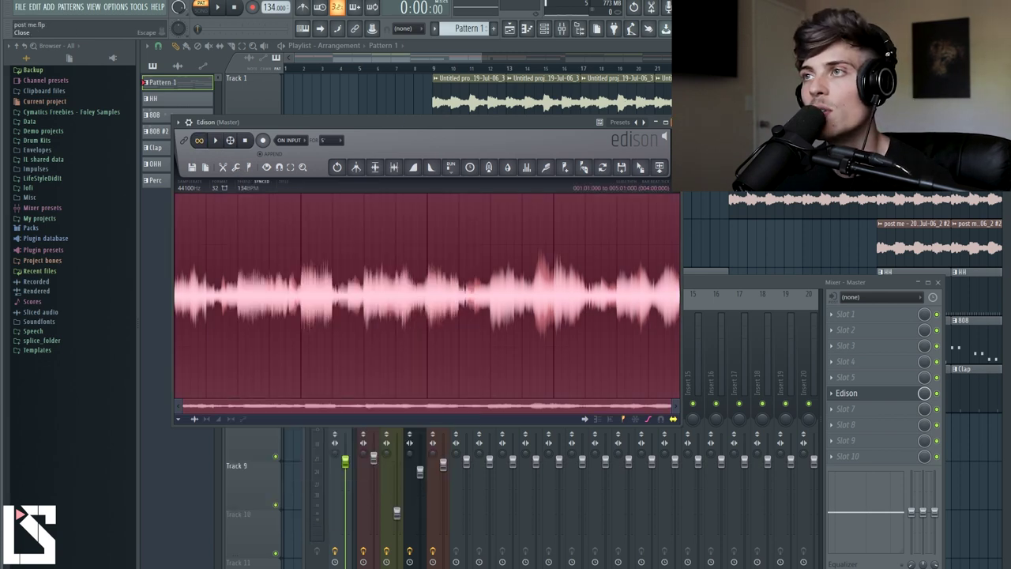
pyautogui.click(665, 122)
pyautogui.click(410, 151)
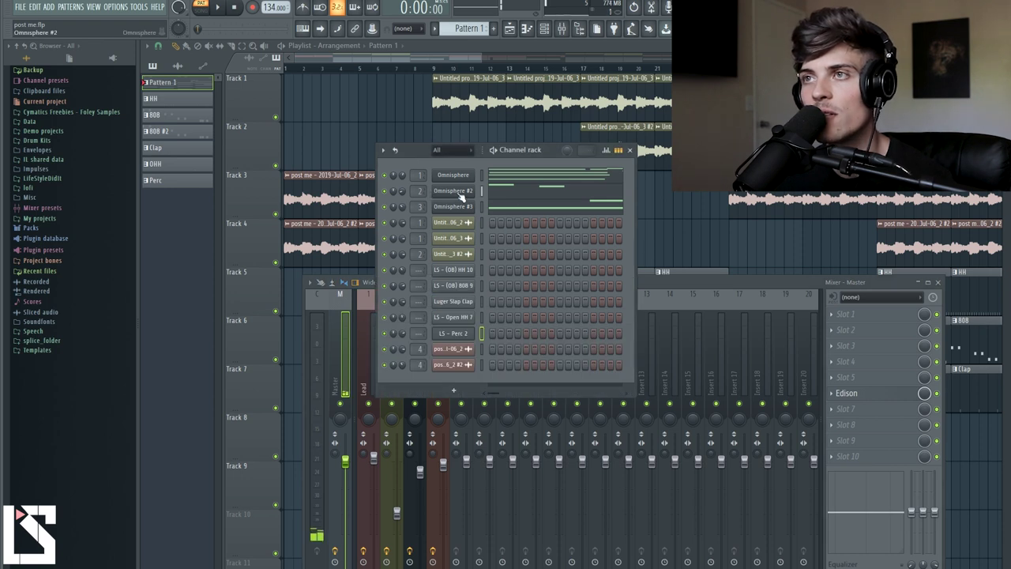
# - Close the channel rack and mixer, tick Reverse on the post me - 2019-Jul-06_2 clip, and zoom out
pyautogui.press('F12')
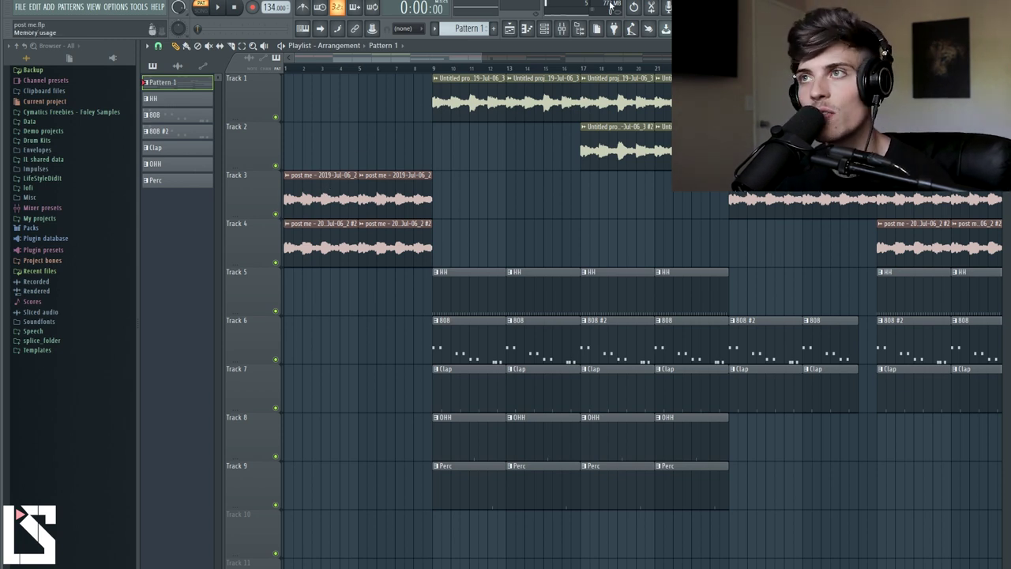
pyautogui.doubleClick(312, 183)
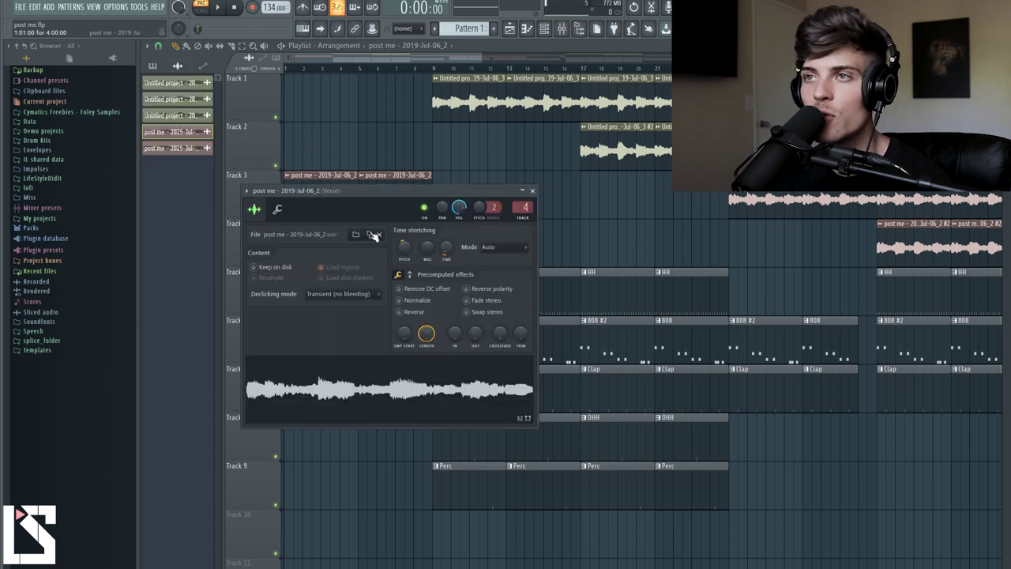
pyautogui.click(532, 191)
pyautogui.doubleClick(316, 192)
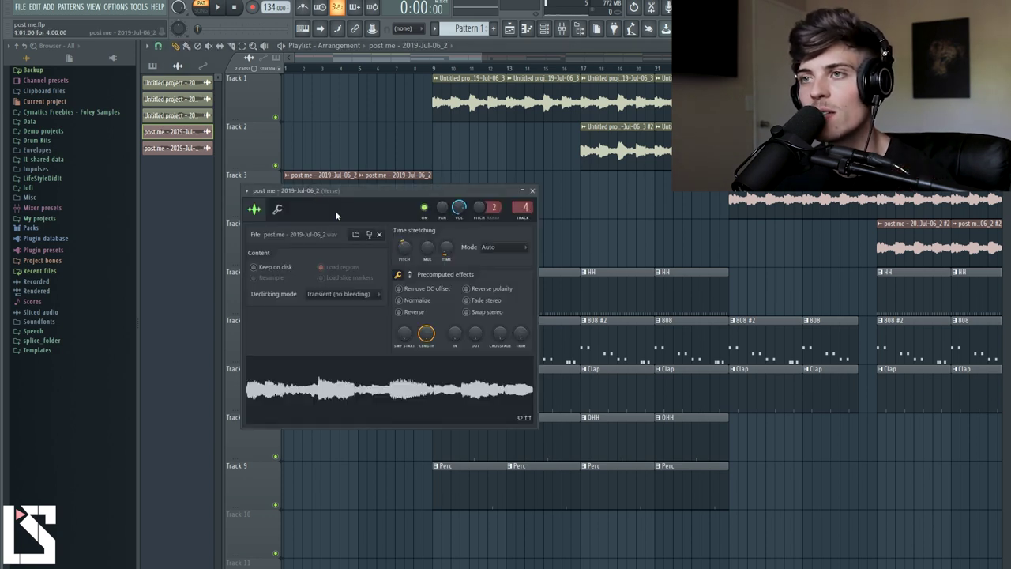
pyautogui.click(420, 313)
pyautogui.click(532, 191)
pyautogui.scroll(-6, 501, 64)
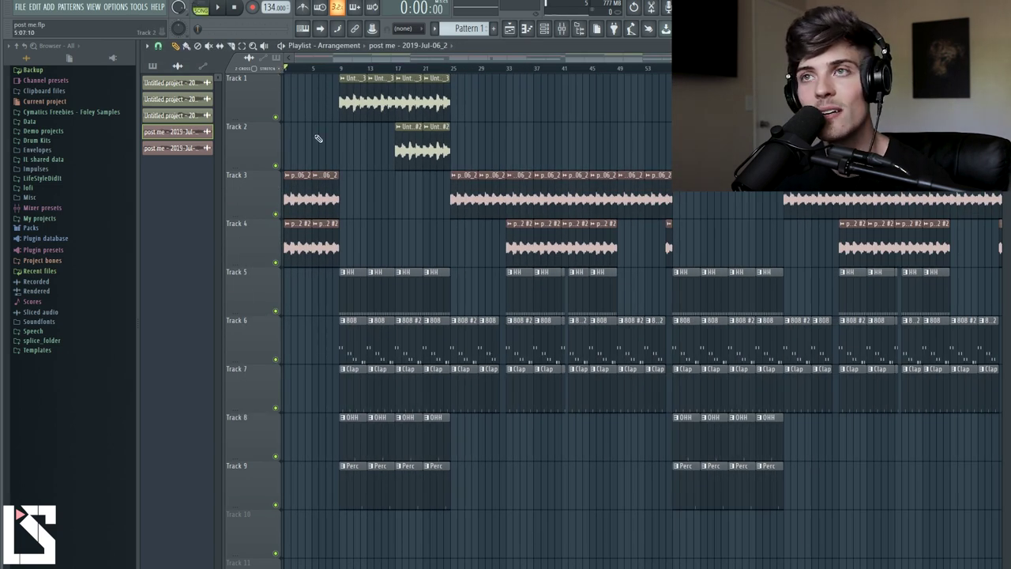
# - Solo Track 3, then unmute Tracks 1, 4 and 2 while listening
pyautogui.rightClick(276, 215)
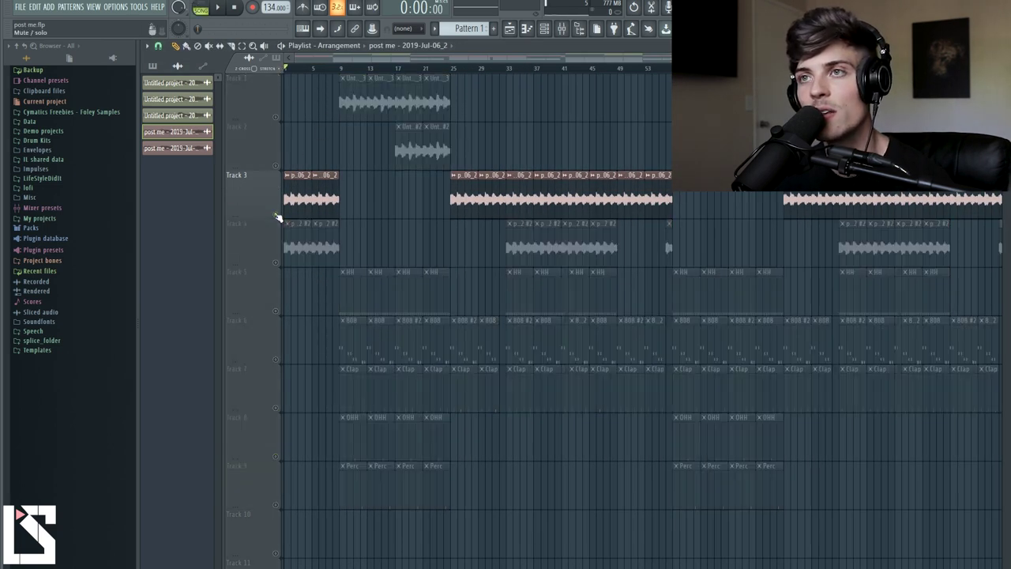
pyautogui.click(277, 118)
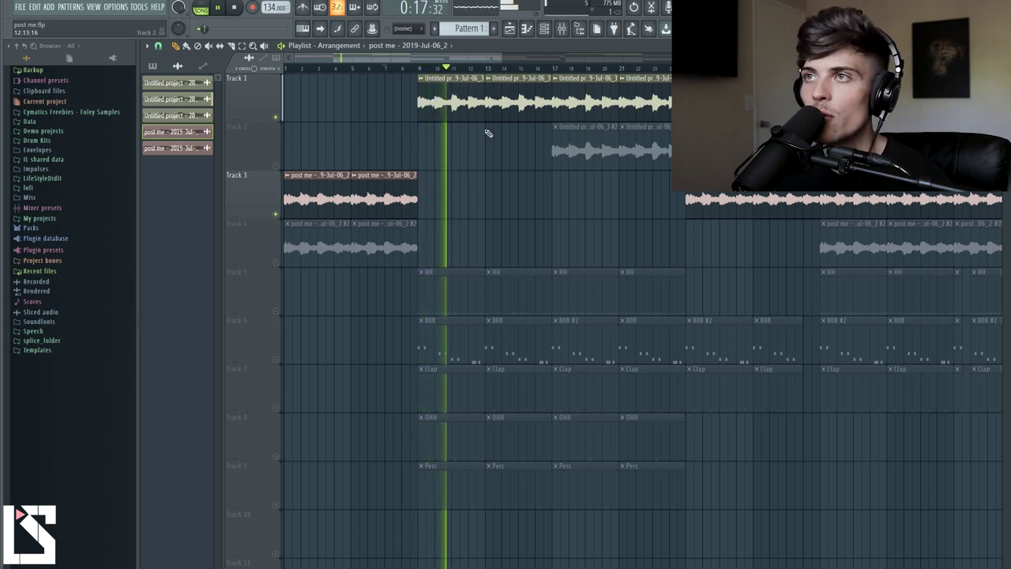
pyautogui.press('space')
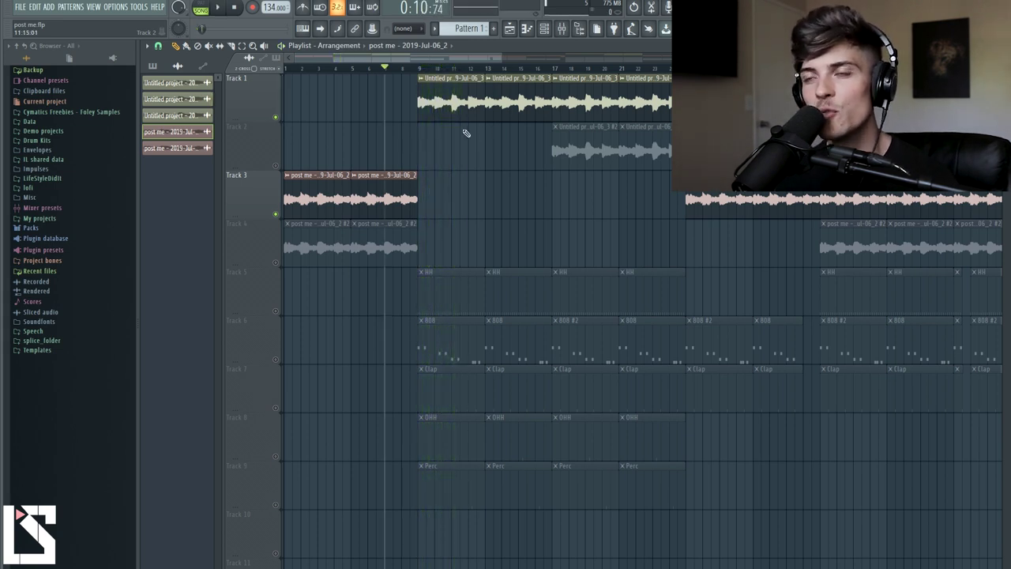
pyautogui.click(278, 264)
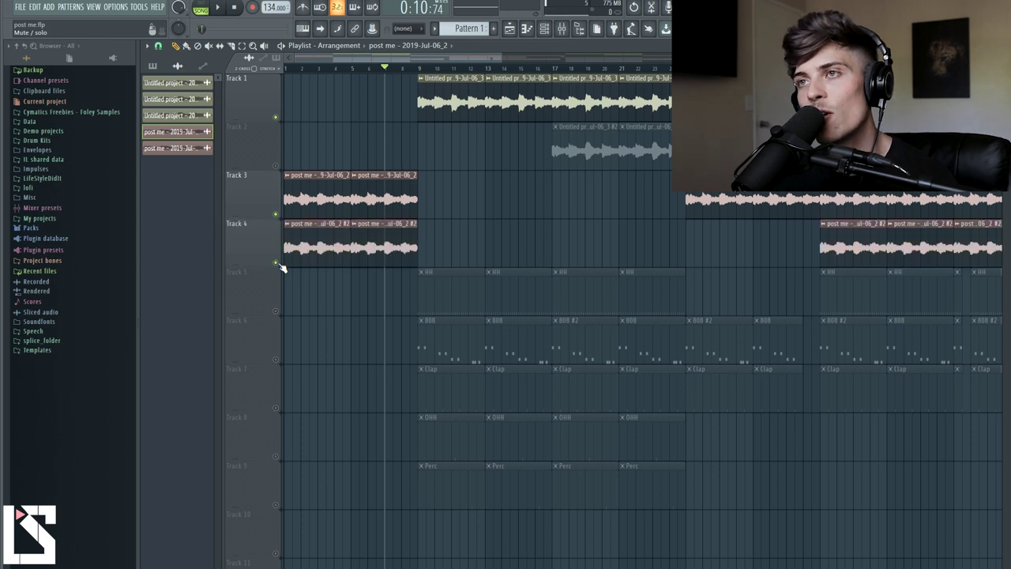
pyautogui.press('space')
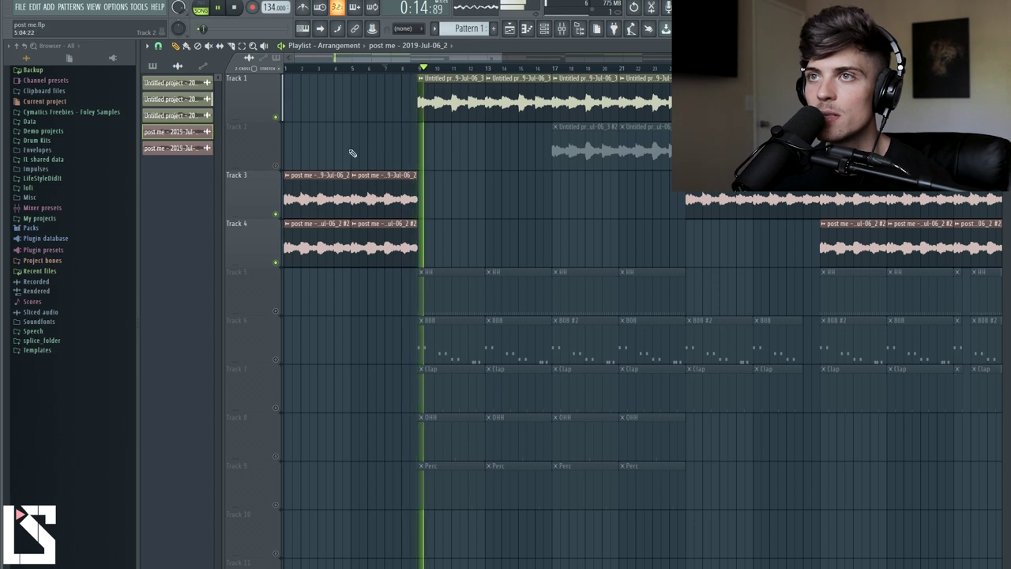
pyautogui.click(276, 166)
# - Place a copy of Track 2's sample clip on Track 3 at bar 17
pyautogui.click(545, 68)
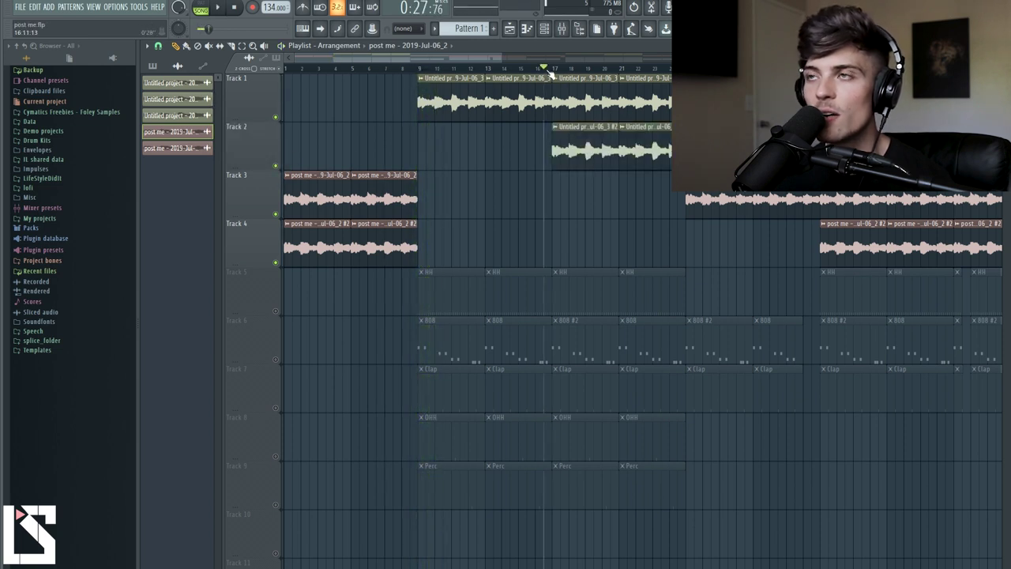
pyautogui.click(557, 130)
pyautogui.click(557, 194)
# - Check the Track 2 sample's channel settings, then delete the stray clip on Track 3
pyautogui.click(557, 176)
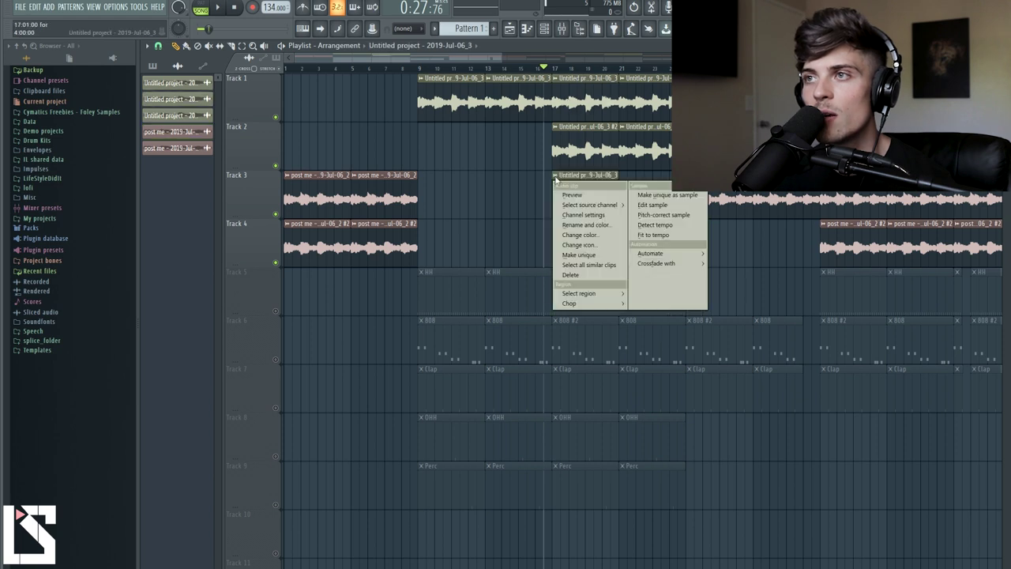
pyautogui.click(583, 215)
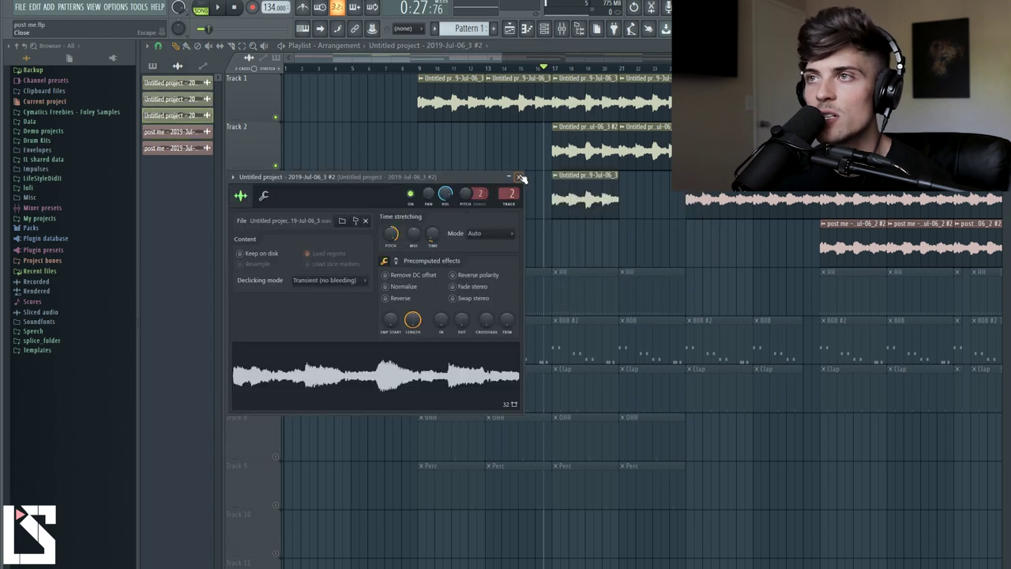
pyautogui.click(519, 177)
pyautogui.rightClick(601, 203)
# - Inspect Fruity parametric EQ 2 on the Track 2 sample's mixer insert, then close the mixer
pyautogui.click(519, 69)
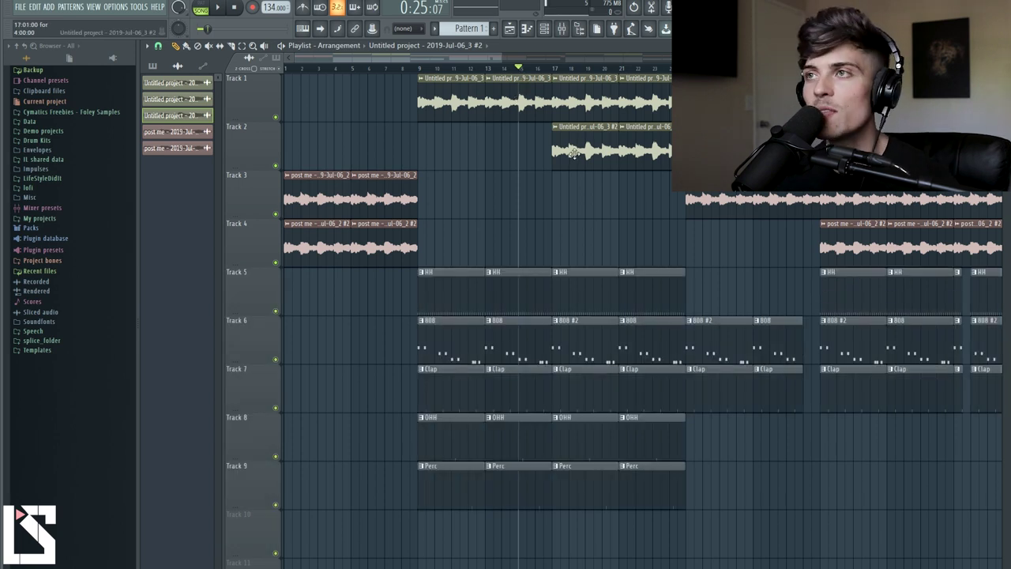
pyautogui.click(574, 153)
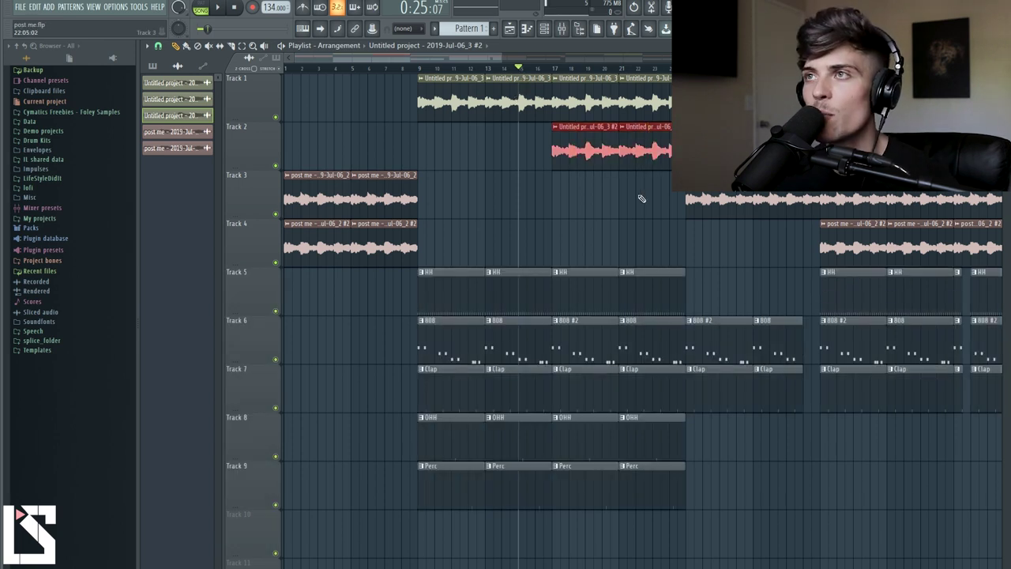
pyautogui.click(561, 29)
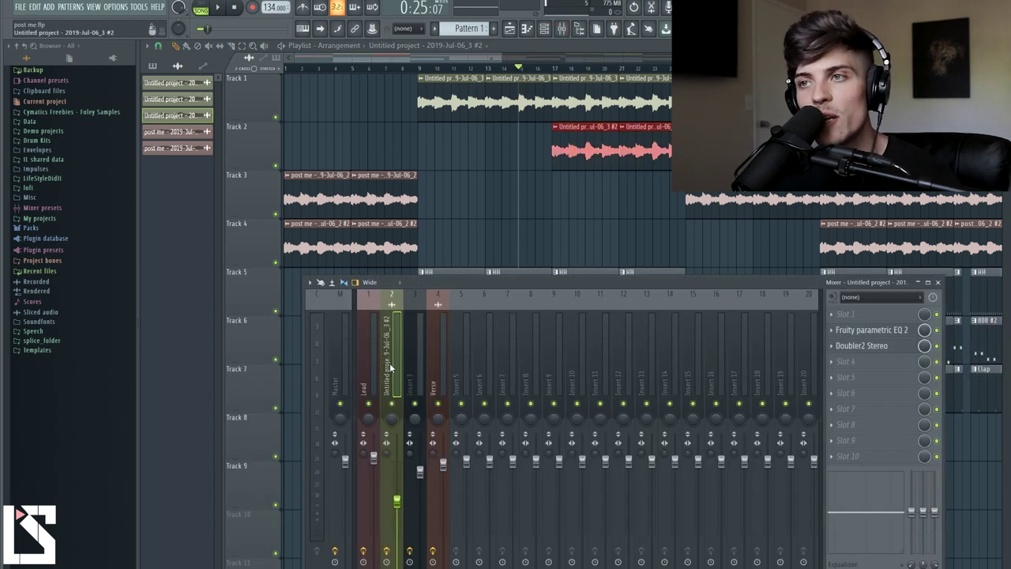
pyautogui.click(883, 332)
pyautogui.click(571, 192)
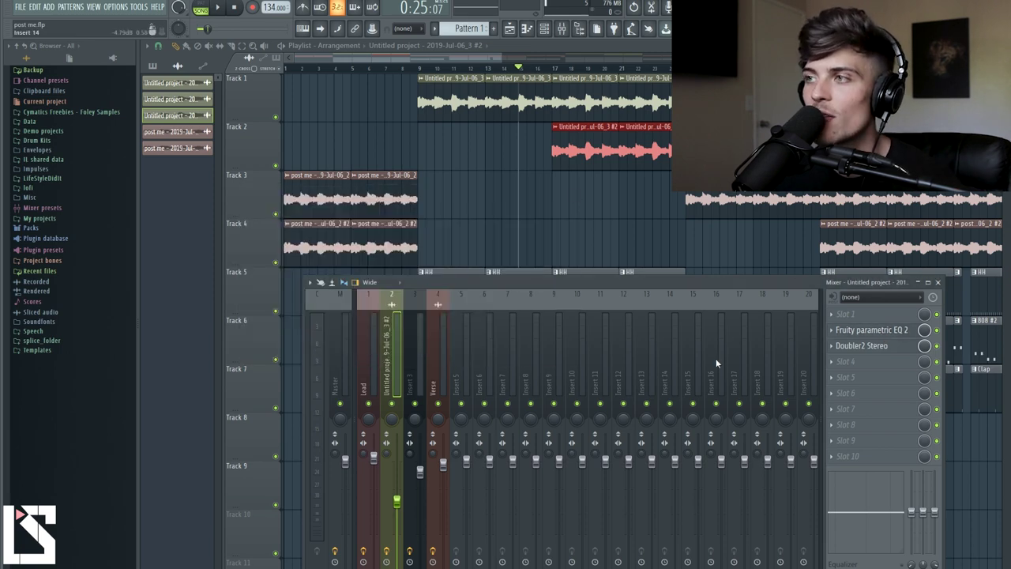
pyautogui.click(616, 233)
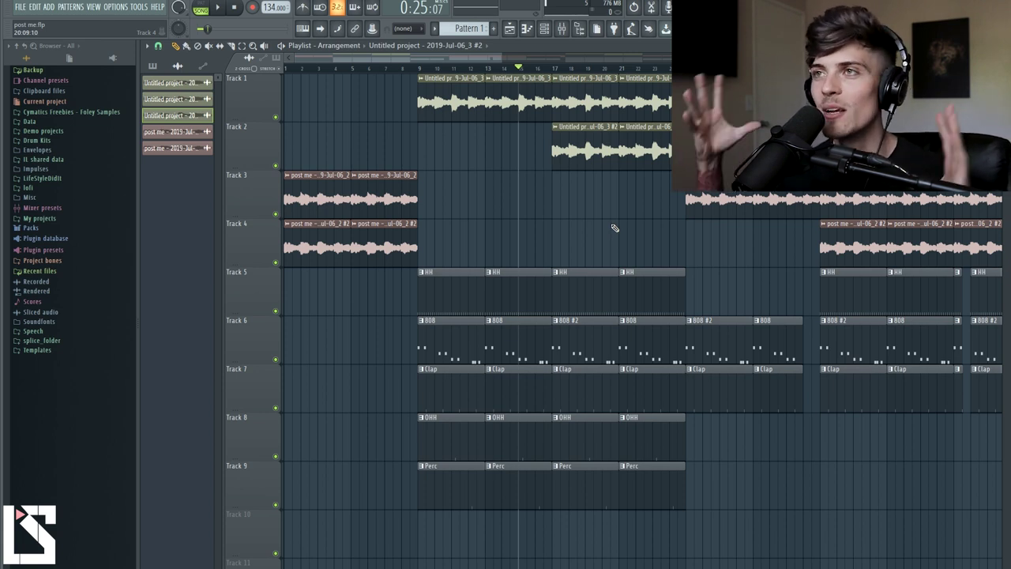
pyautogui.press('space')
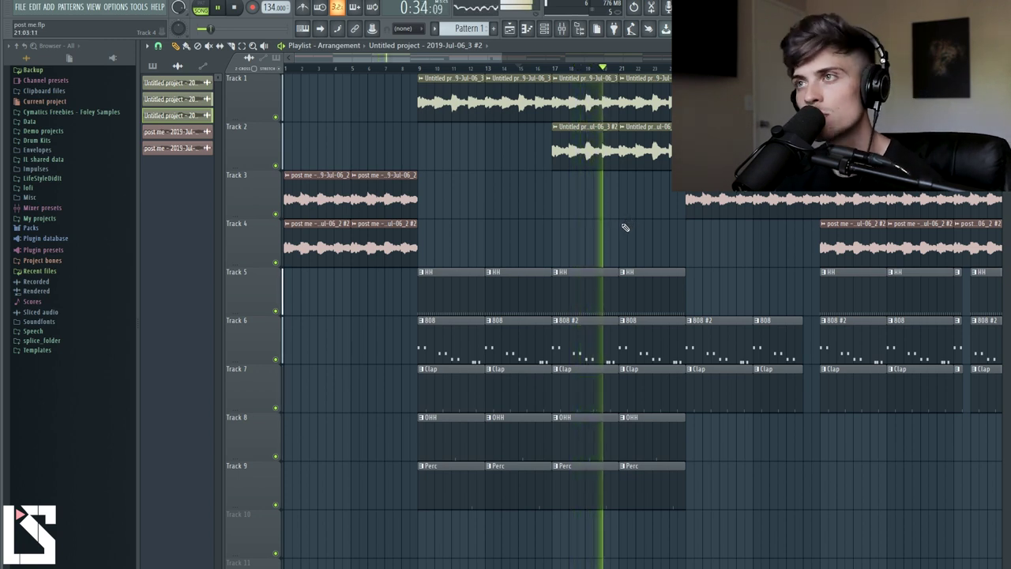
pyautogui.press('space')
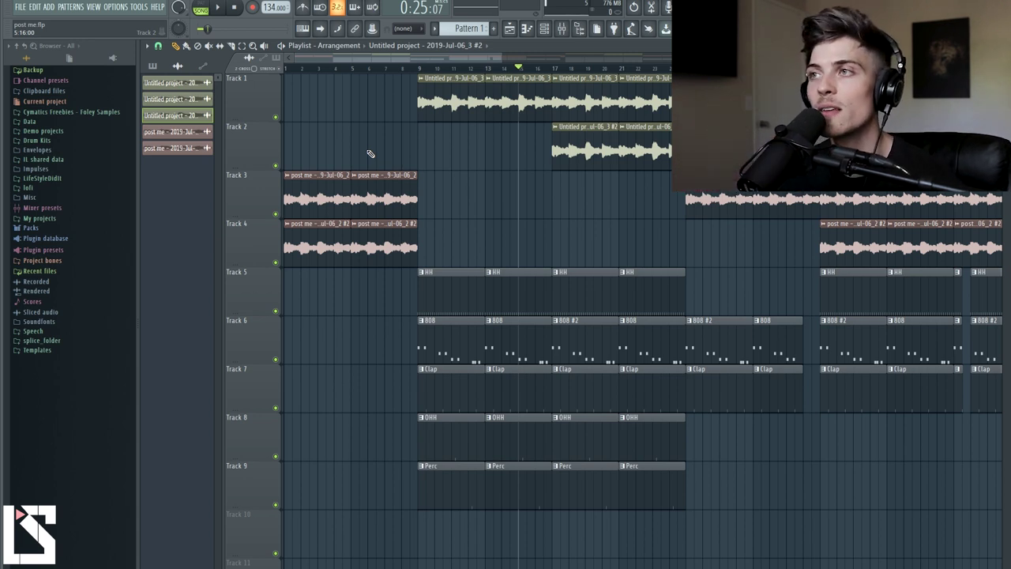
pyautogui.moveTo(380, 153); pyautogui.dragTo(325, 261)
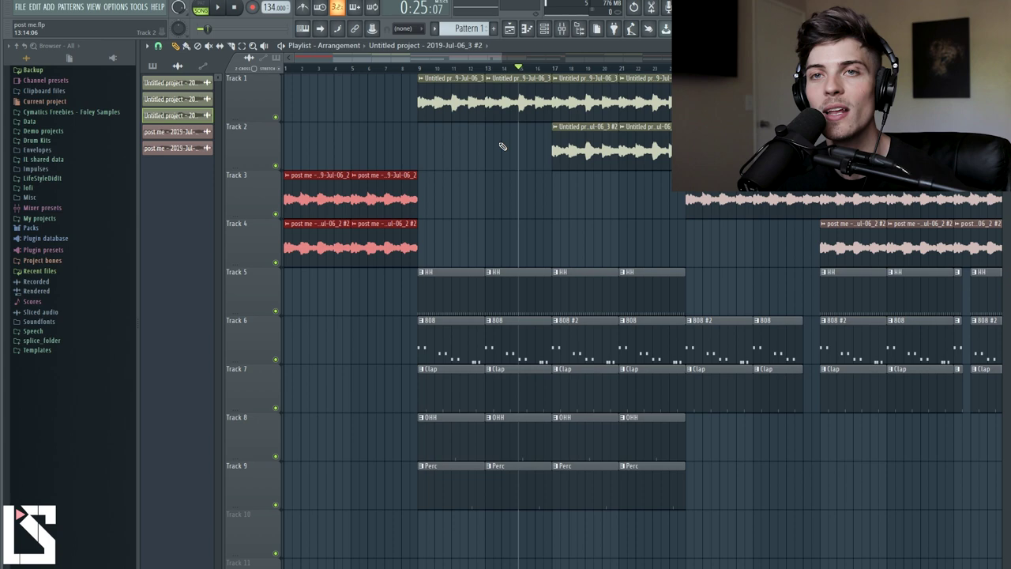
pyautogui.click(533, 205)
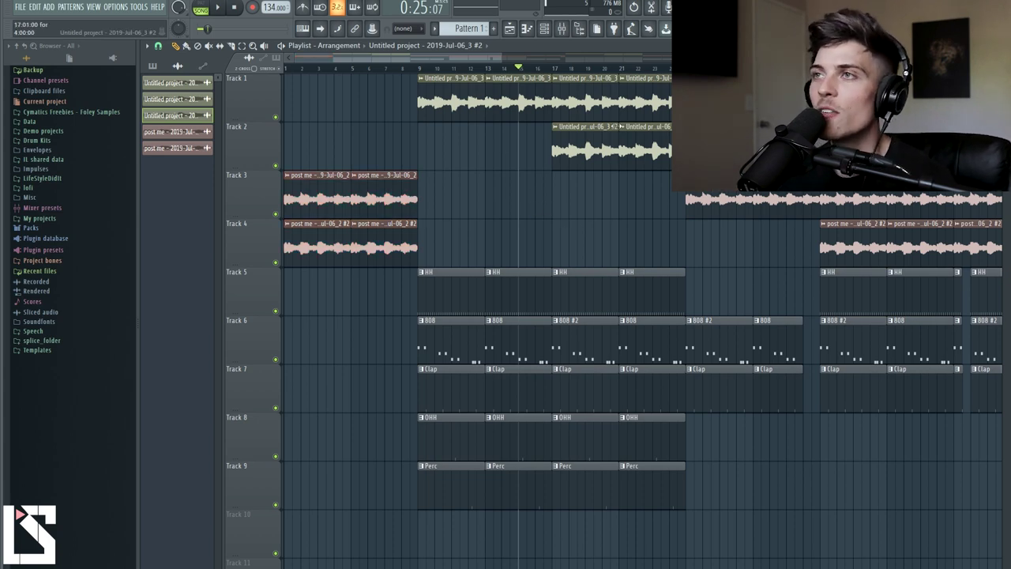
pyautogui.scroll(-3, 562, 224)
# - Solo Track 6 for a quick listen, then bring the Channel rack up over the Playlist
pyautogui.moveTo(601, 58); pyautogui.dragTo(612, 57)
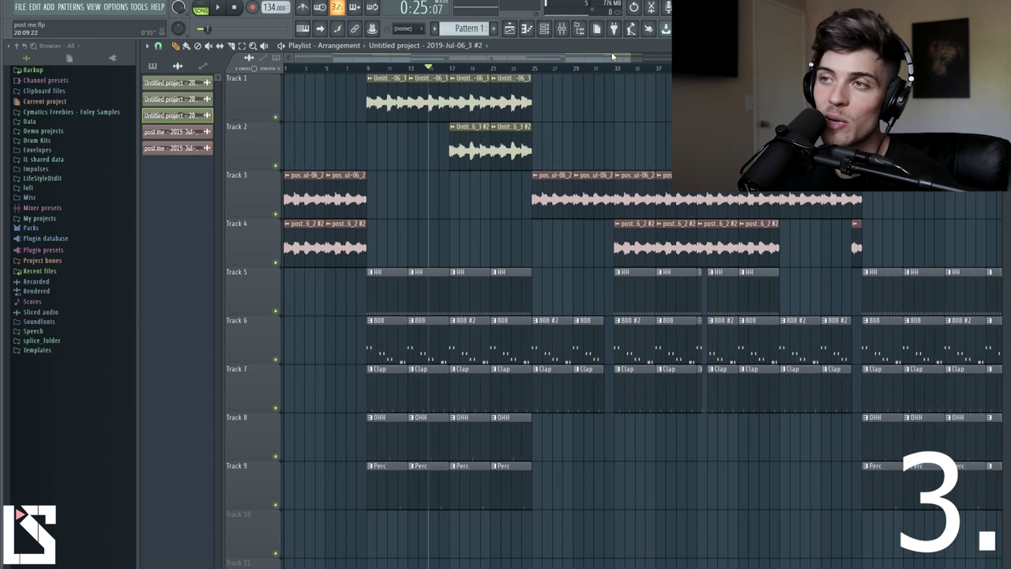
pyautogui.scroll(-1, 603, 66)
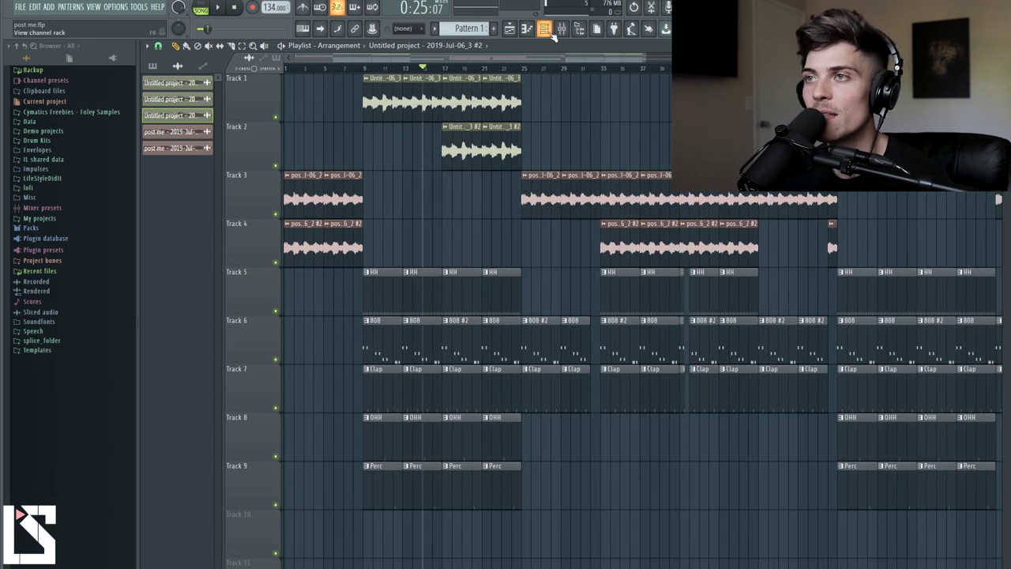
pyautogui.rightClick(276, 359)
pyautogui.press('space')
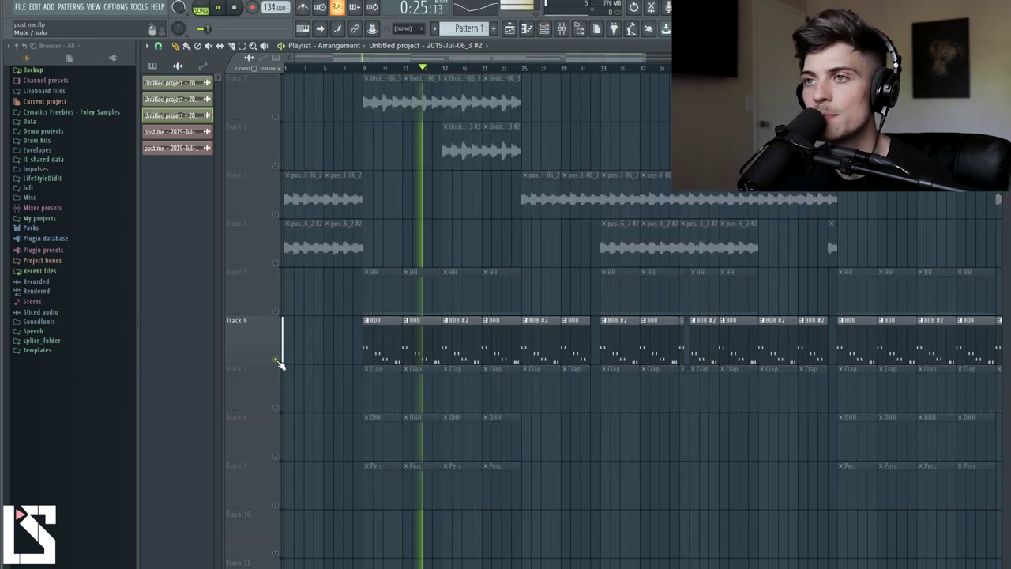
pyautogui.press('space')
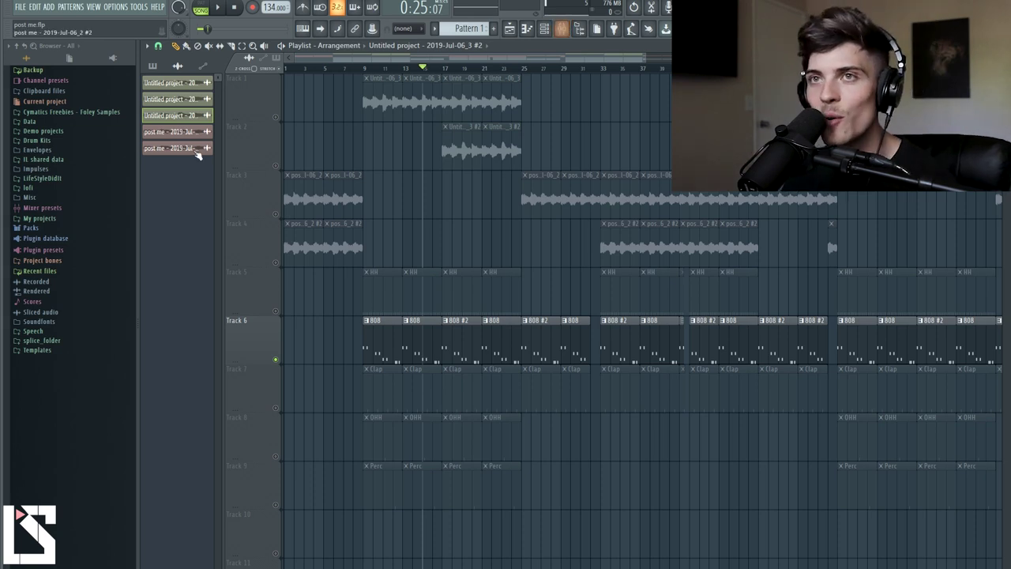
pyautogui.press('F6')
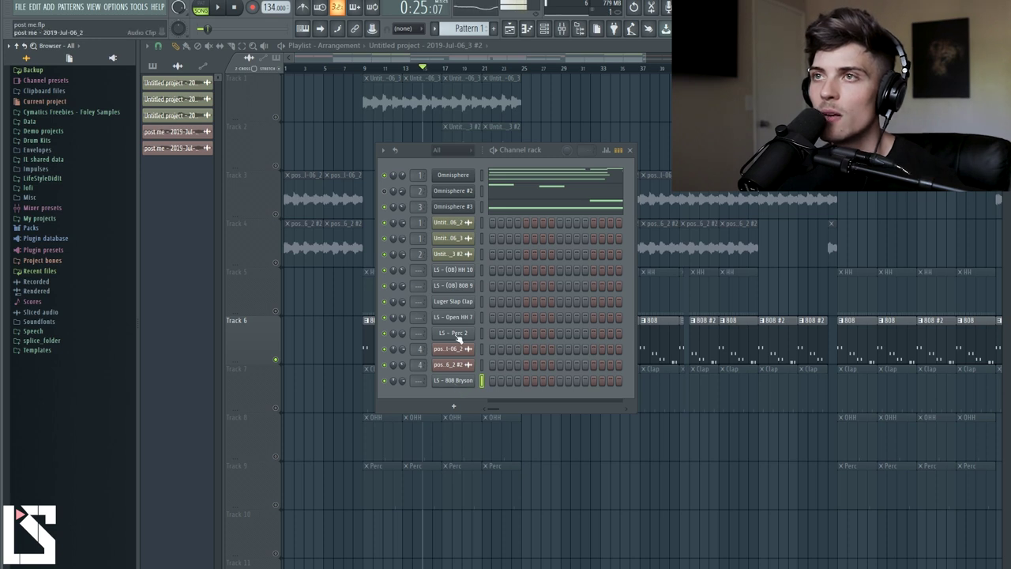
# - Create empty Pattern 8 and move its clip to an unmuted Track 10 at bar 25
pyautogui.click(241, 10)
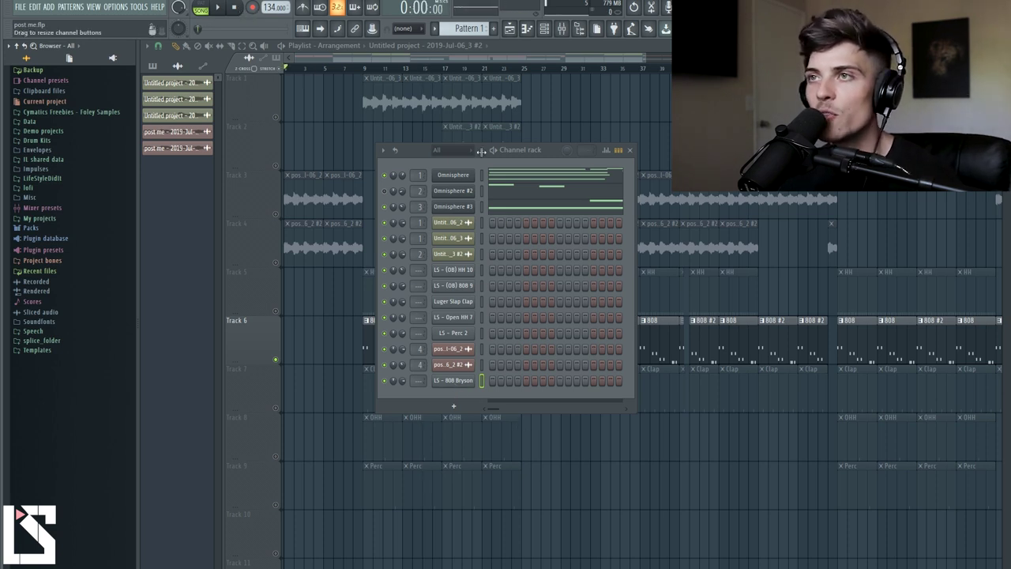
pyautogui.press('KP_Add')
pyautogui.press('KP_Add')
pyautogui.press('KP_Add')
pyautogui.press('KP_Add')
pyautogui.press('KP_Add')
pyautogui.press('KP_Add')
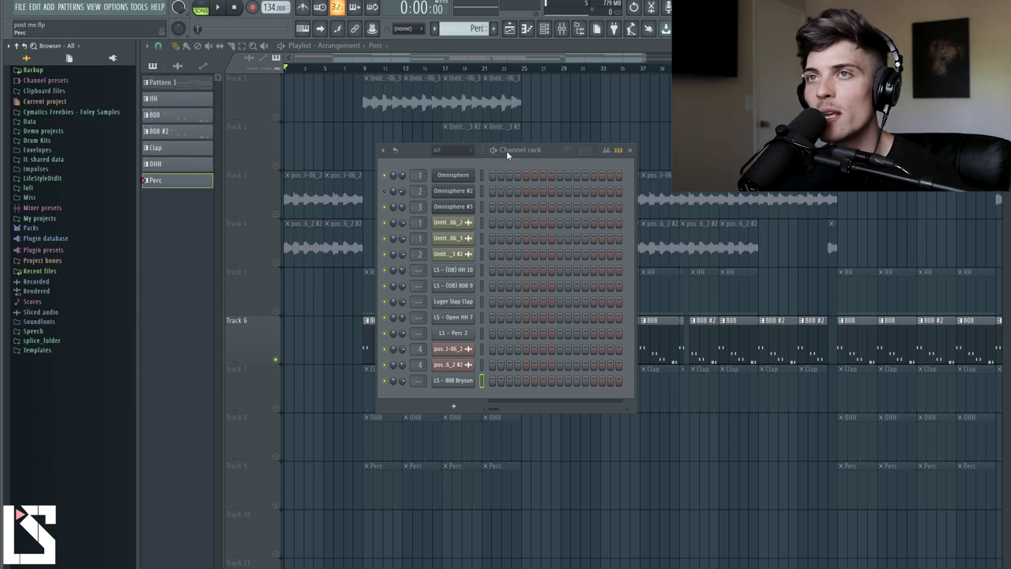
pyautogui.press('KP_Add')
pyautogui.press('F6')
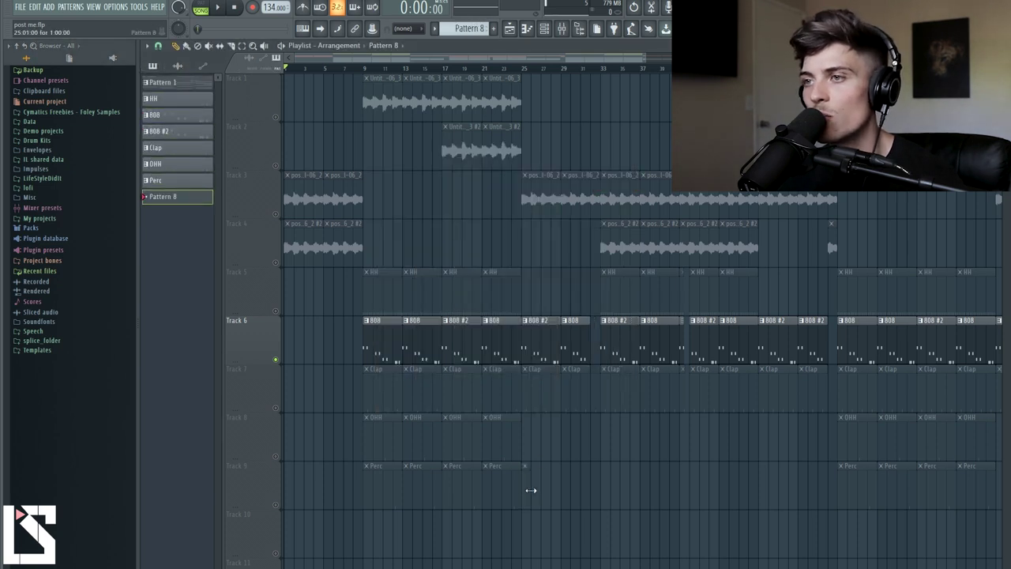
pyautogui.moveTo(583, 490); pyautogui.dragTo(578, 545)
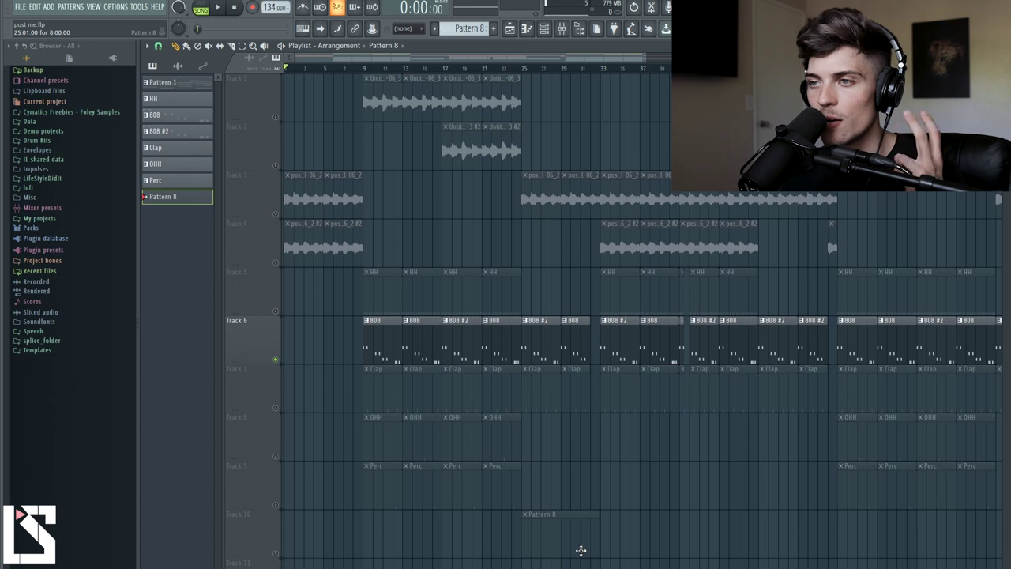
pyautogui.click(278, 553)
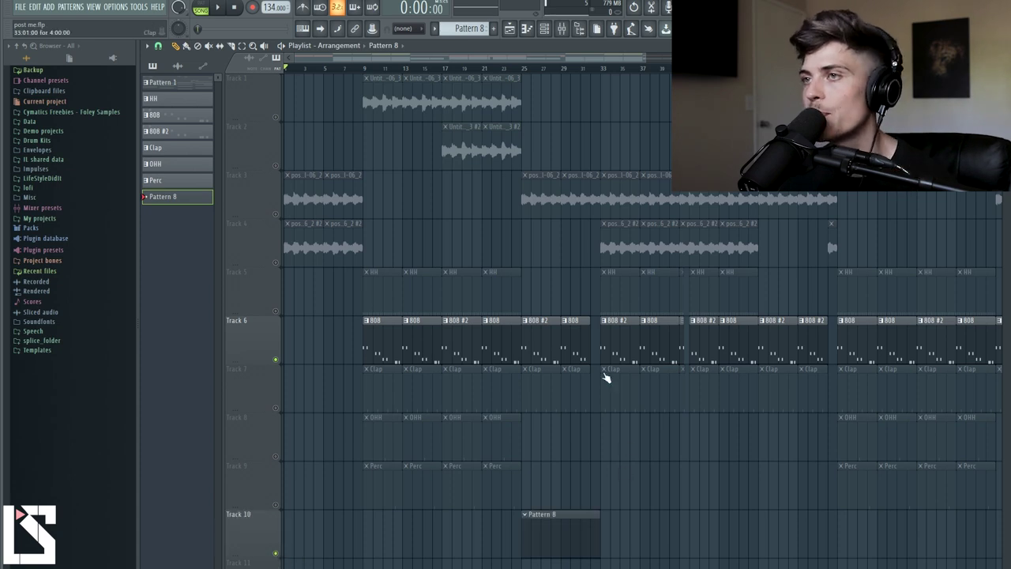
pyautogui.click(527, 72)
# - Copy all 808 #2 notes and paste them into Pattern 8 on the LS - 808 Bryson channel
pyautogui.doubleClick(542, 345)
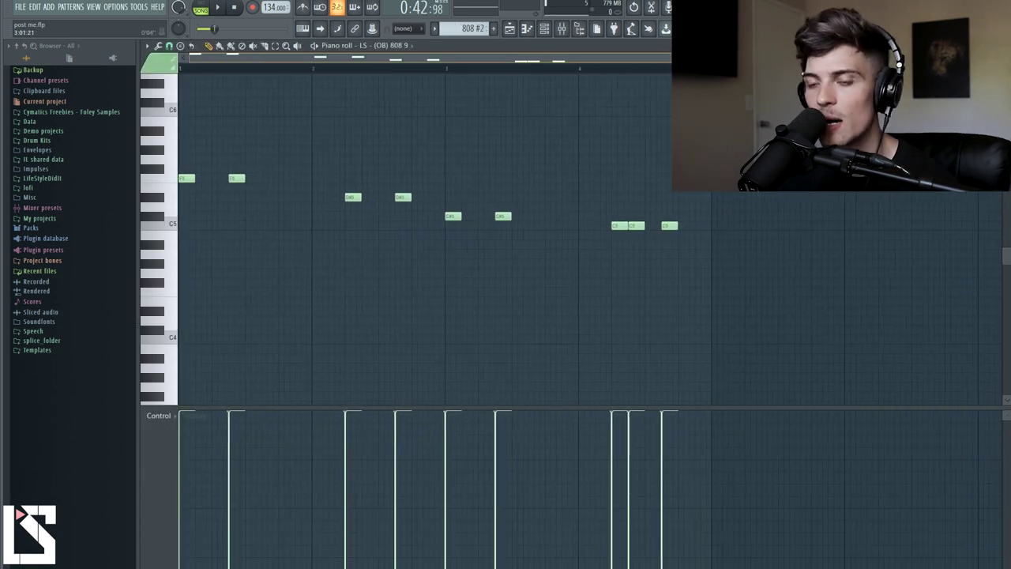
pyautogui.hotkey('ctrl', 'a')
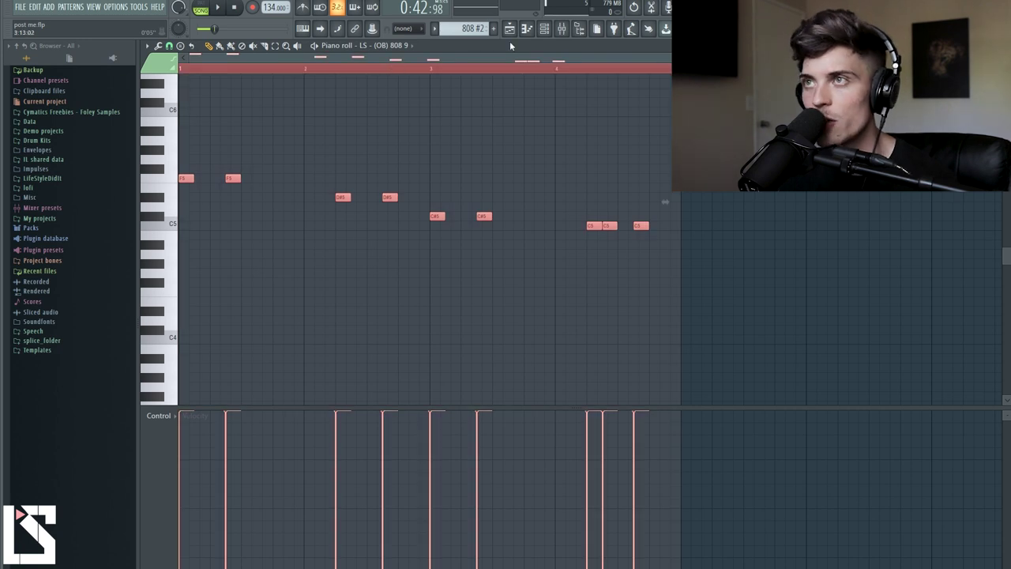
pyautogui.press('F7')
pyautogui.doubleClick(553, 537)
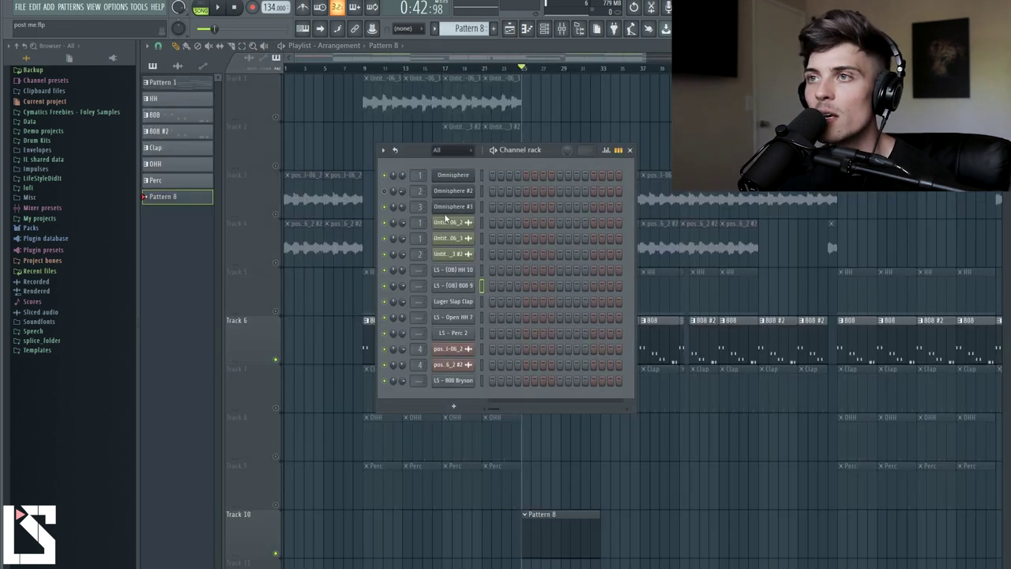
pyautogui.rightClick(456, 386)
pyautogui.click(435, 384)
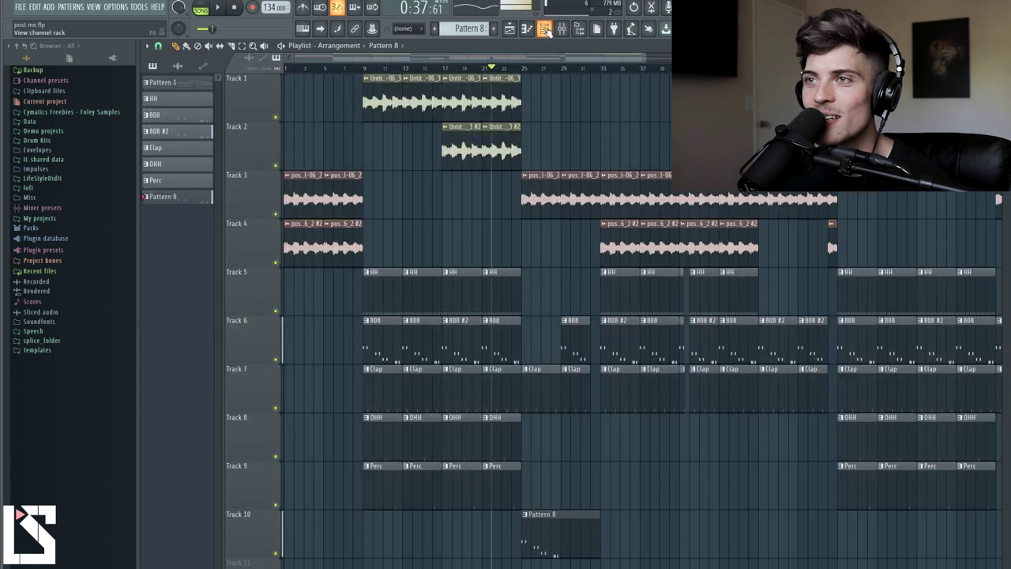
pyautogui.press('F6')
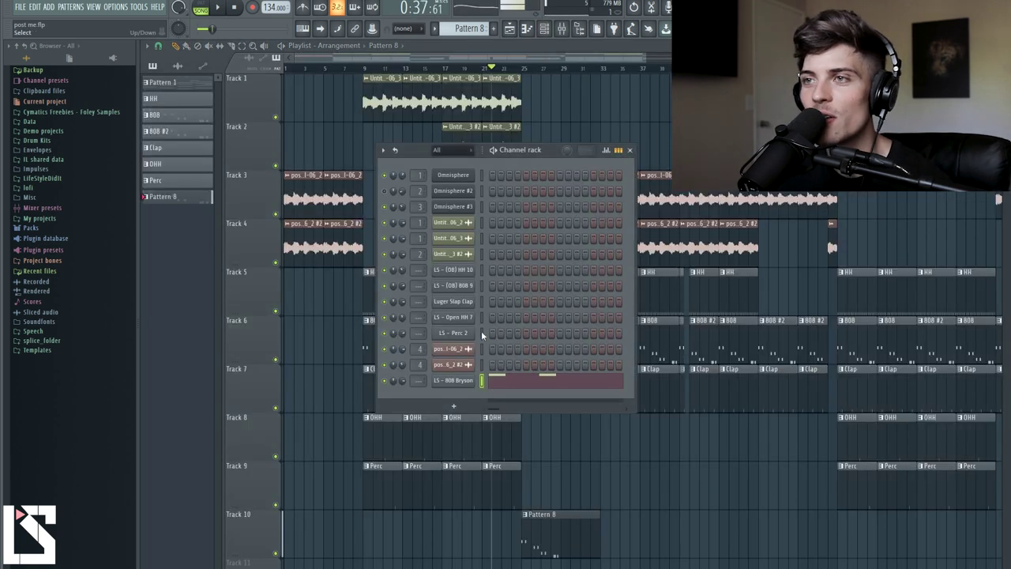
# - Check the (OB) 808 9 sampler's envelope and Cut/By group settings for reference
pyautogui.click(468, 381)
pyautogui.click(464, 285)
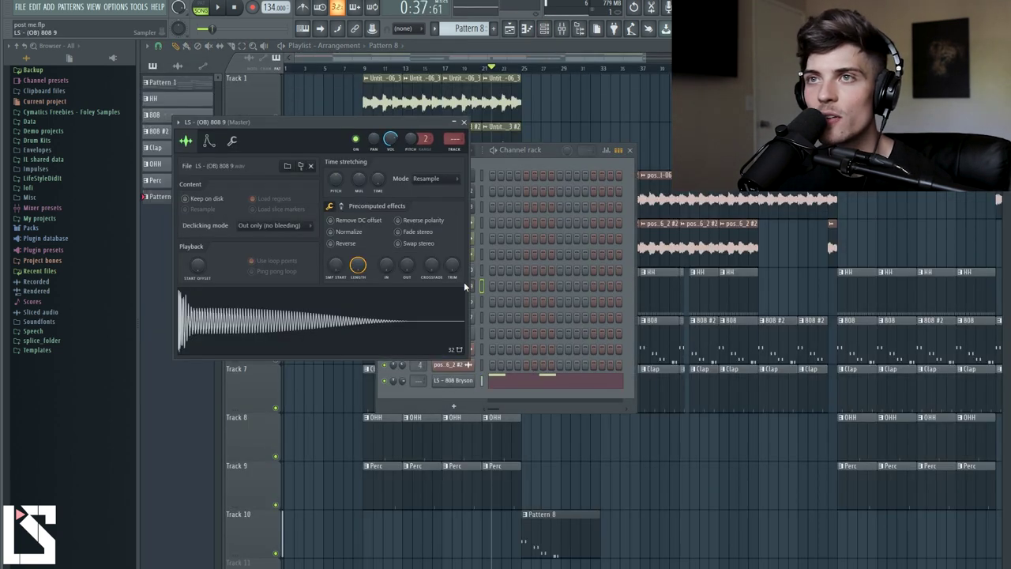
pyautogui.click(210, 141)
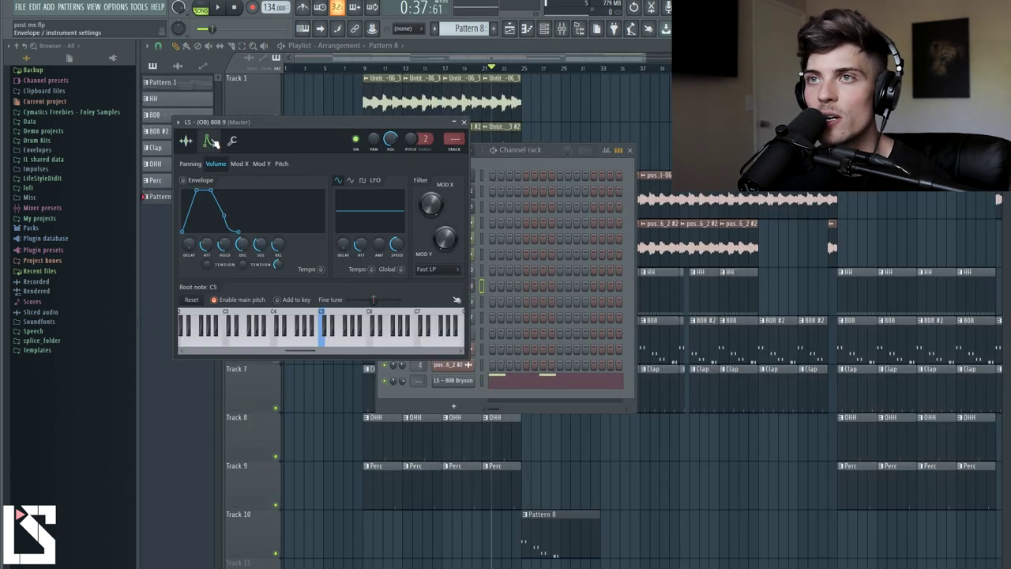
pyautogui.click(233, 141)
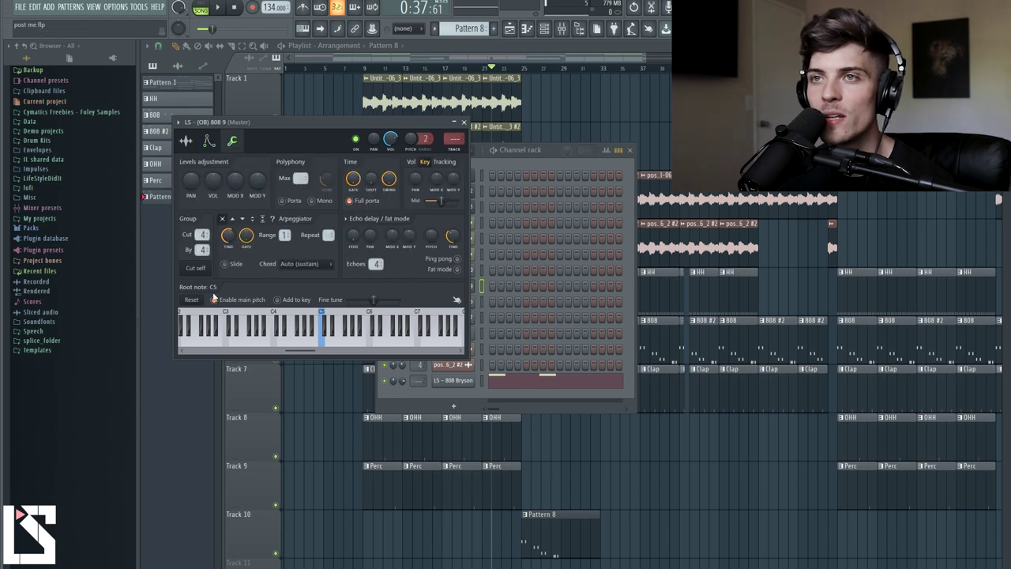
pyautogui.click(464, 124)
# - Match LS - 808 Bryson's cut group to the sampler's, then play from just before the new section
pyautogui.click(453, 380)
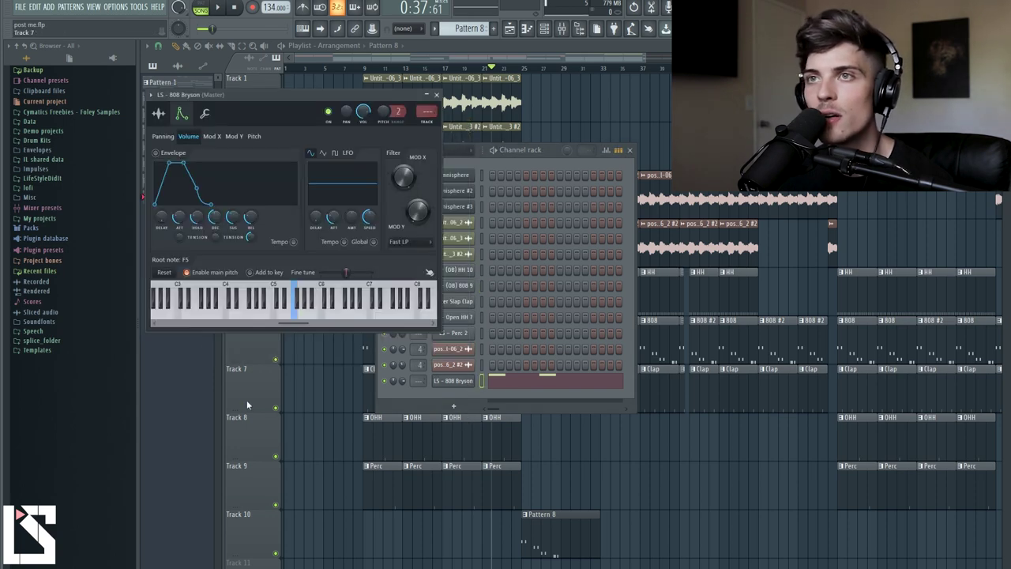
pyautogui.click(205, 113)
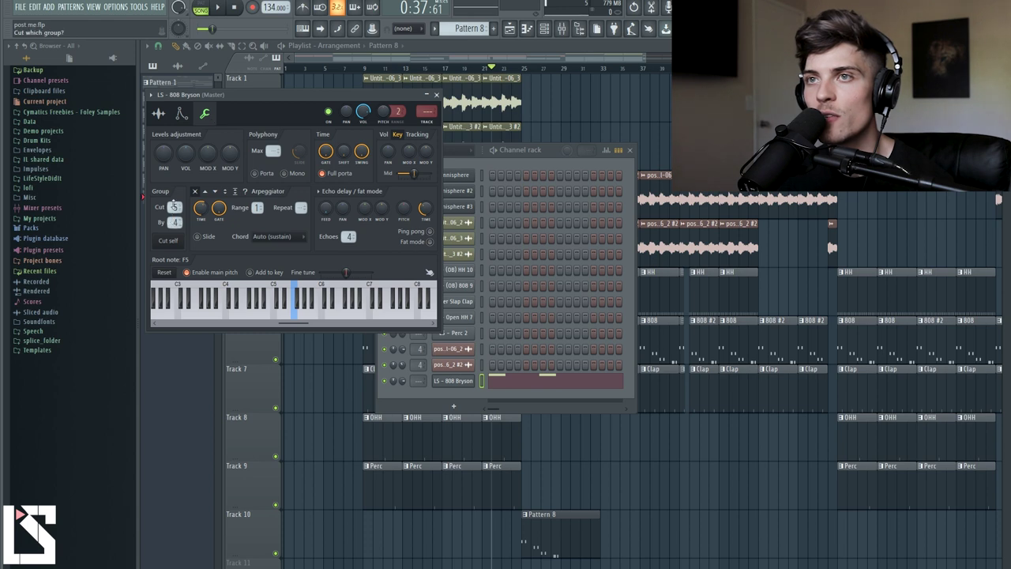
pyautogui.click(436, 94)
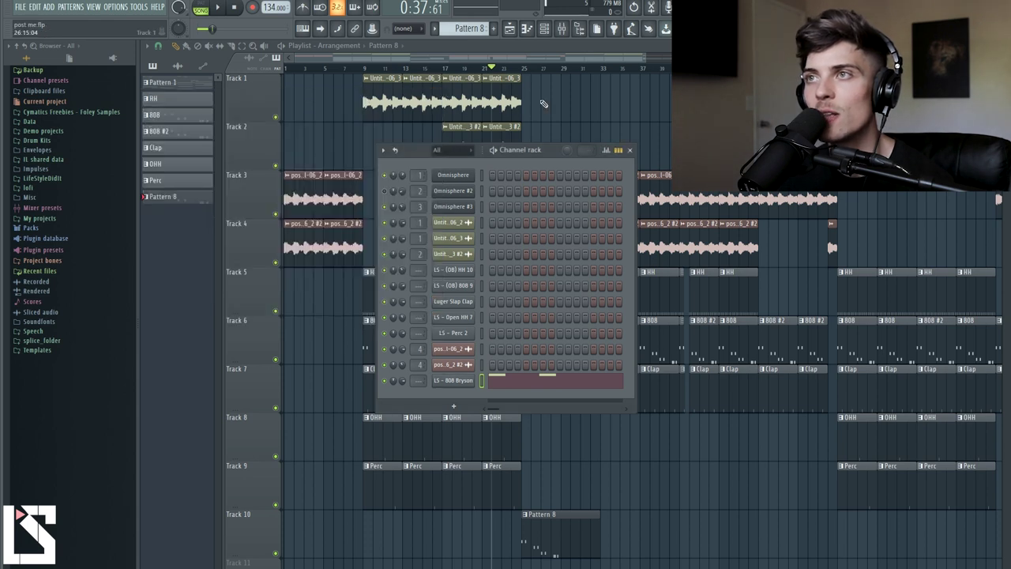
pyautogui.press('F6')
pyautogui.click(504, 70)
pyautogui.press('space')
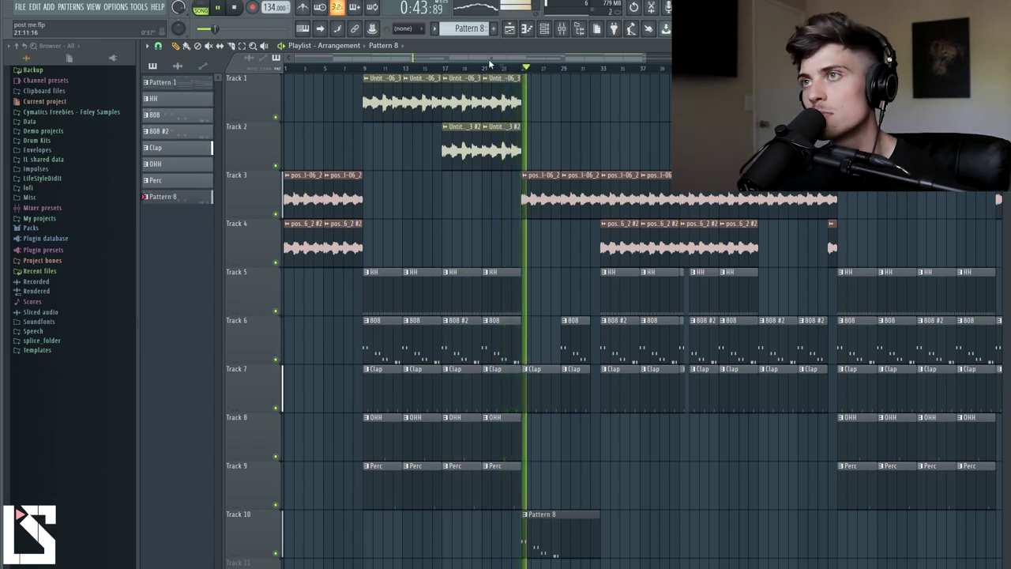
# - Shorten the Track 10 Pattern 8 clip, add a trimmed second copy, and delete the short Track 6 808 clip
pyautogui.scroll(1, 493, 224)
pyautogui.scroll(3, 669, 534)
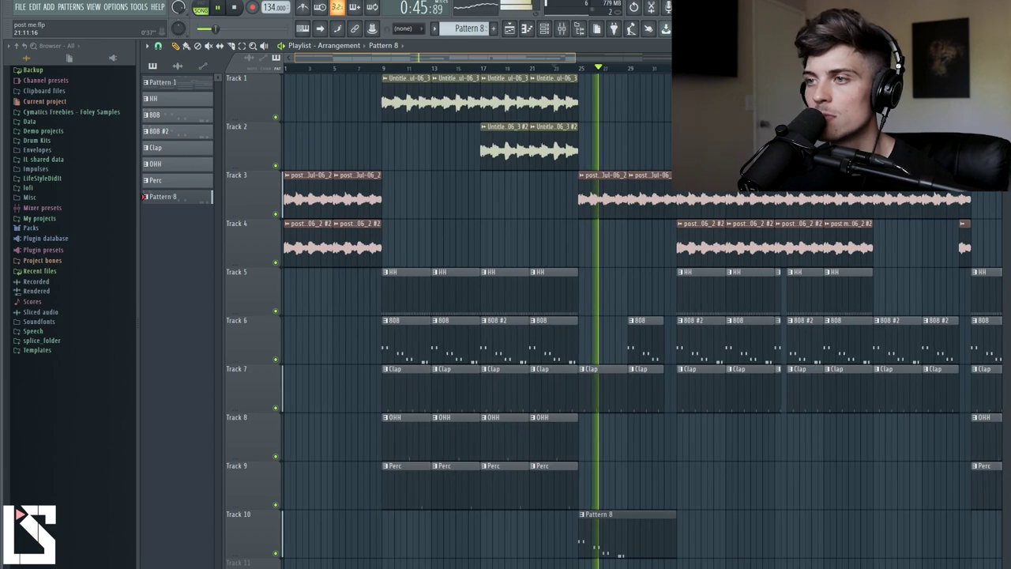
pyautogui.moveTo(687, 526); pyautogui.dragTo(632, 528)
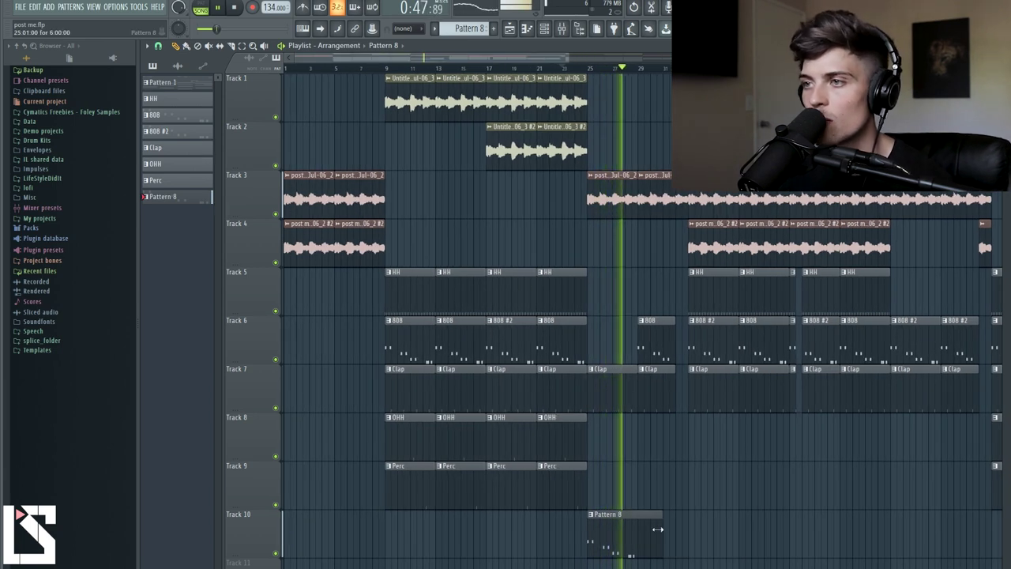
pyautogui.click(642, 527)
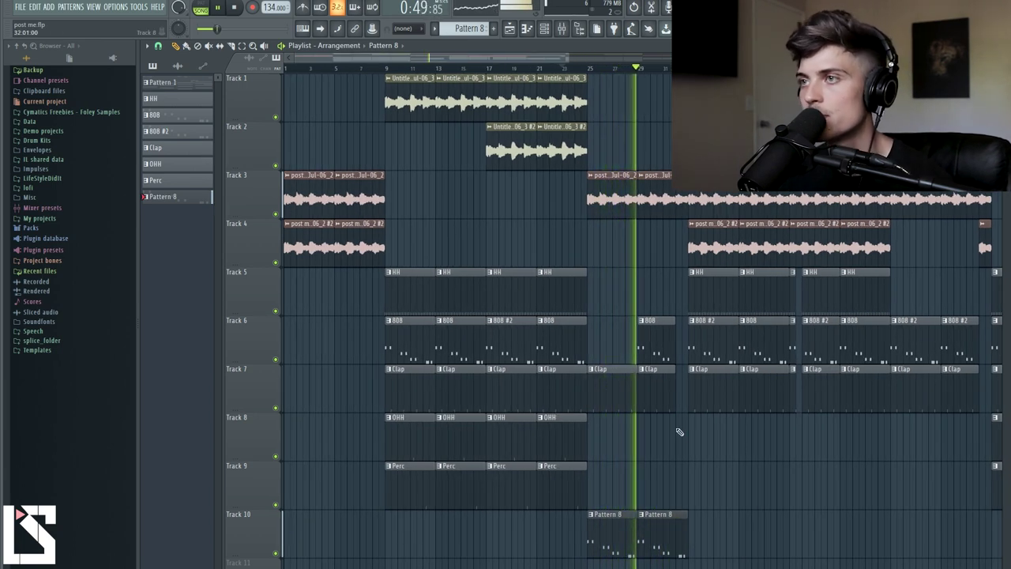
pyautogui.rightClick(673, 339)
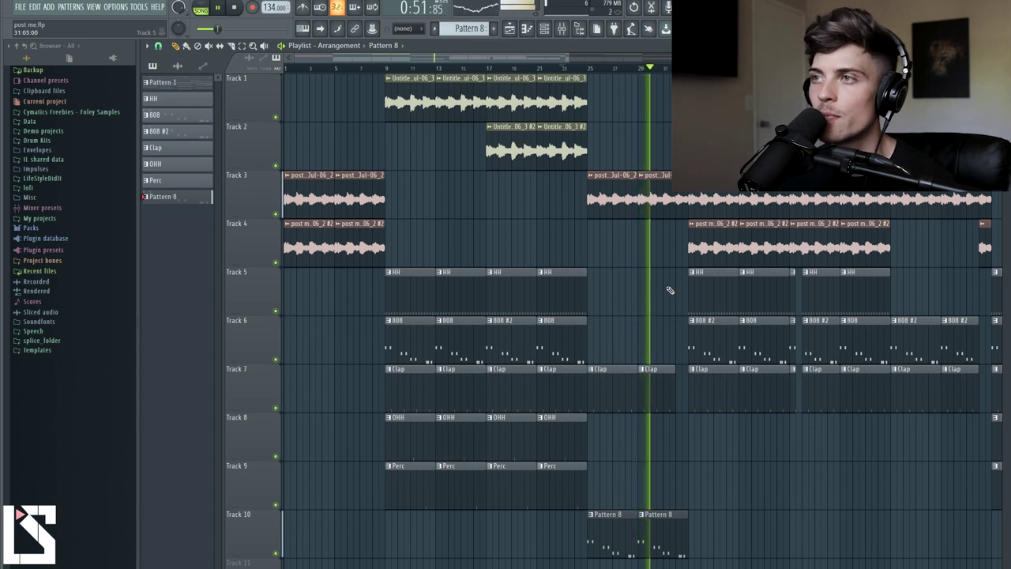
pyautogui.moveTo(686, 530); pyautogui.dragTo(672, 533)
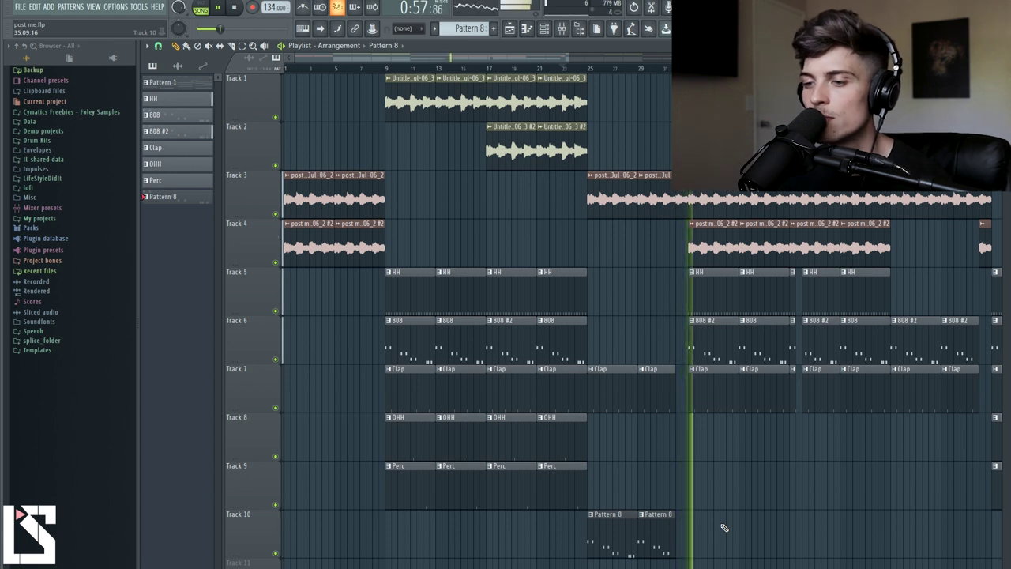
pyautogui.press('space')
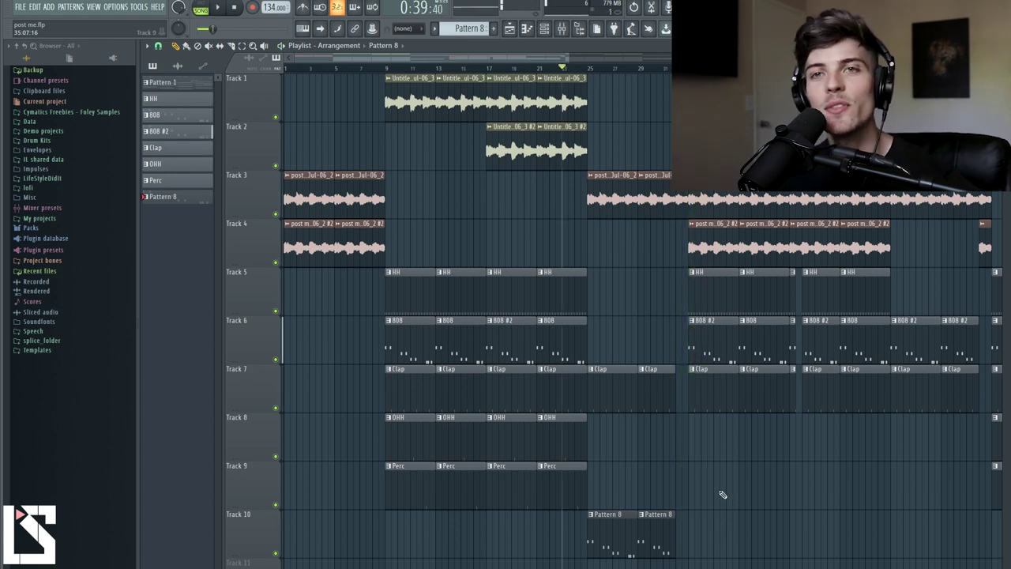
# - Mute Tracks 1–3, play from around bar 21, then solo Track 4
pyautogui.click(541, 70)
pyautogui.click(275, 117)
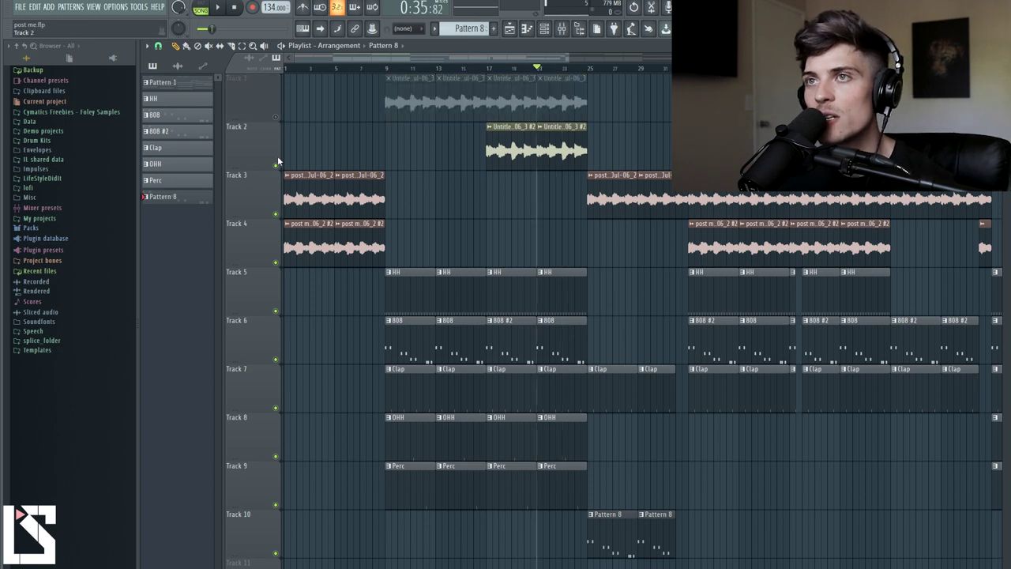
pyautogui.click(275, 165)
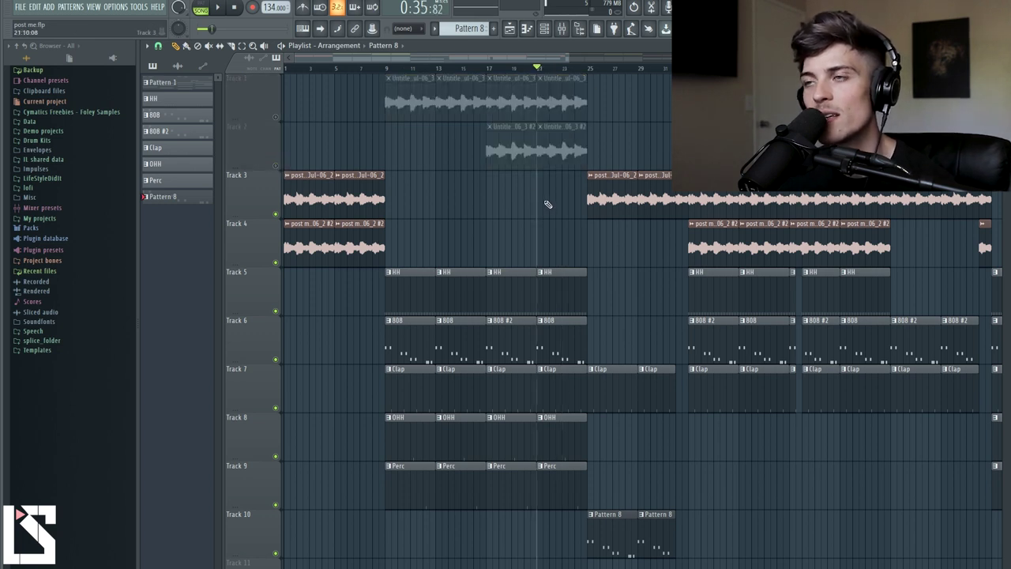
pyautogui.press('space')
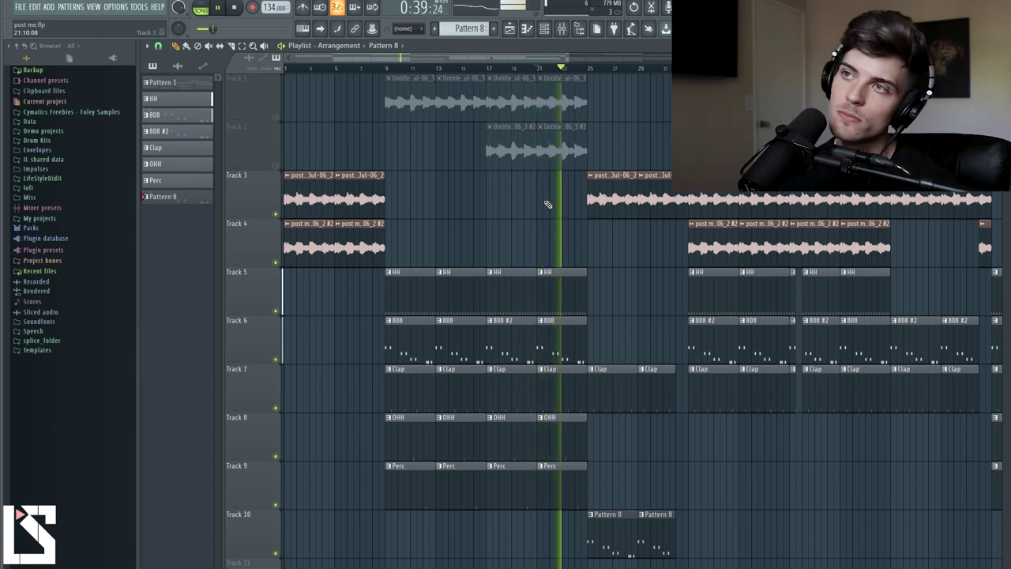
pyautogui.click(275, 213)
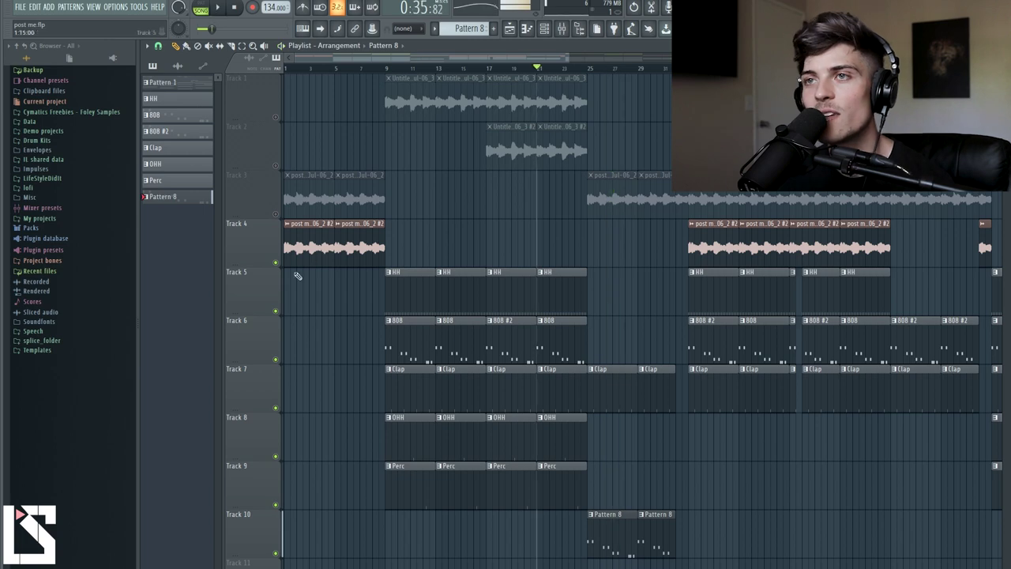
pyautogui.press('space')
pyautogui.rightClick(276, 264)
# - Unsolo Track 4, copy the Track 10 clip to about bar 53, and delete the late 808 #2 clip
pyautogui.rightClick(277, 265)
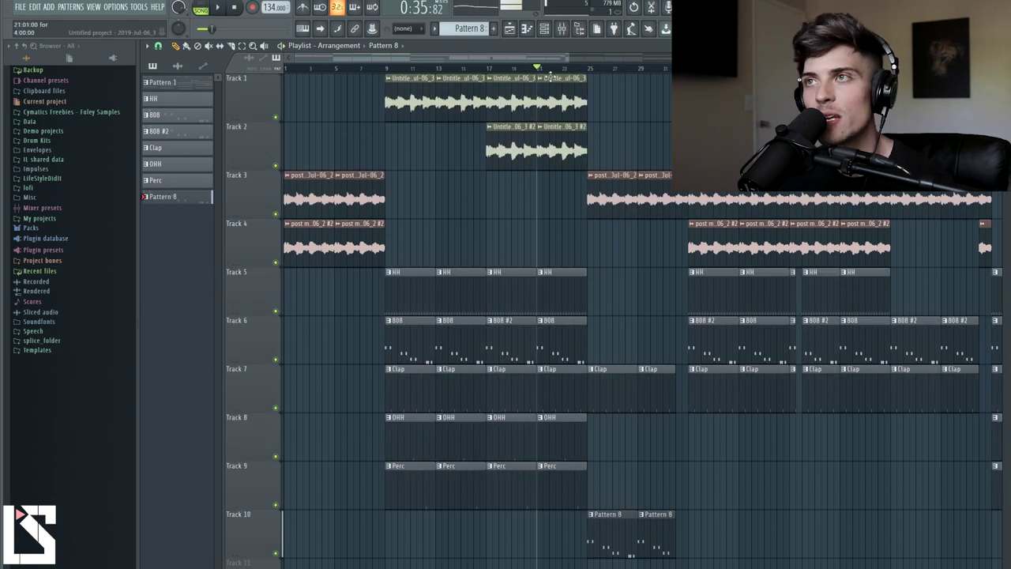
pyautogui.scroll(-2, 568, 413)
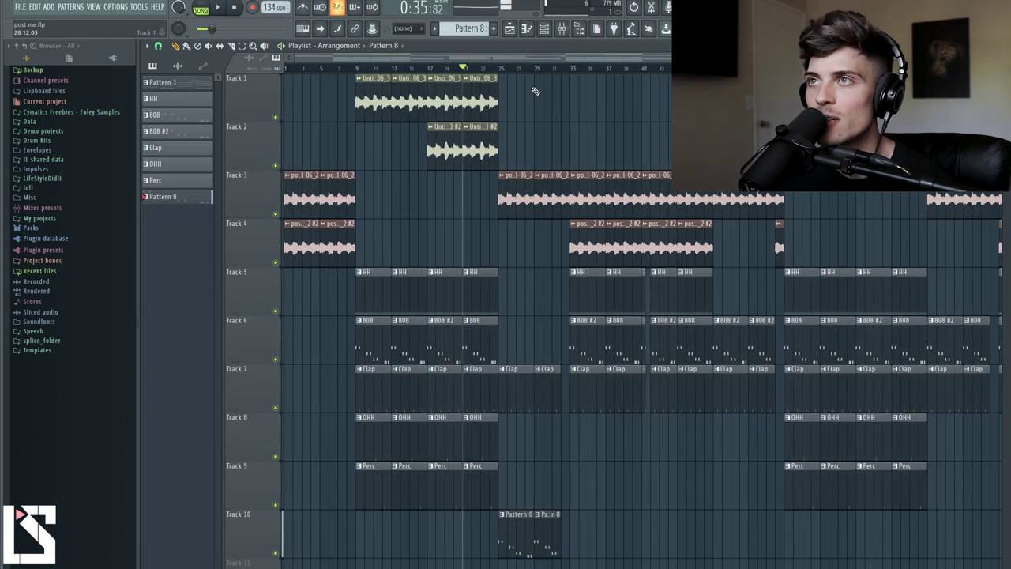
pyautogui.scroll(-3, 535, 63)
pyautogui.moveTo(522, 530); pyautogui.dragTo(768, 555)
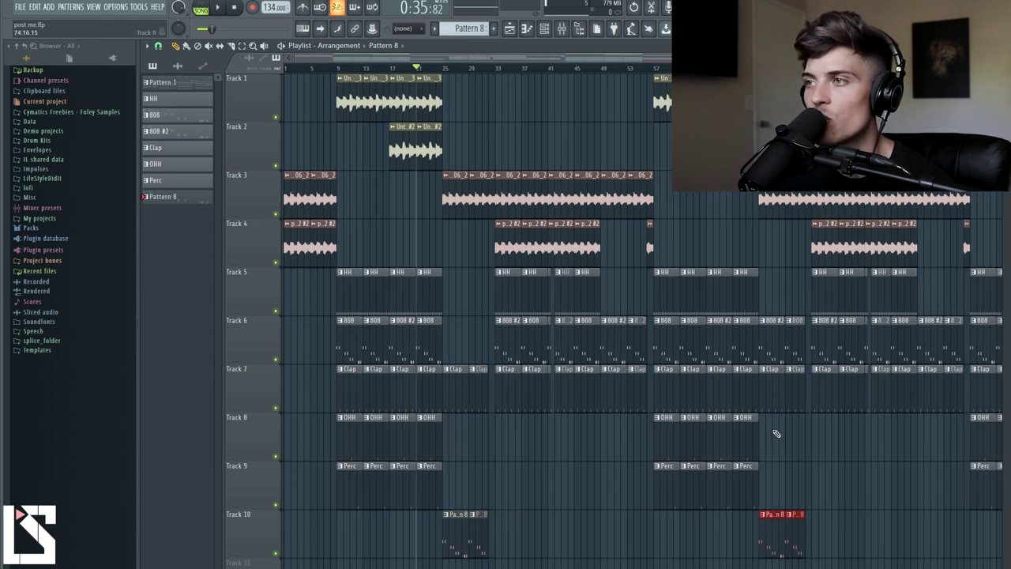
pyautogui.rightClick(772, 345)
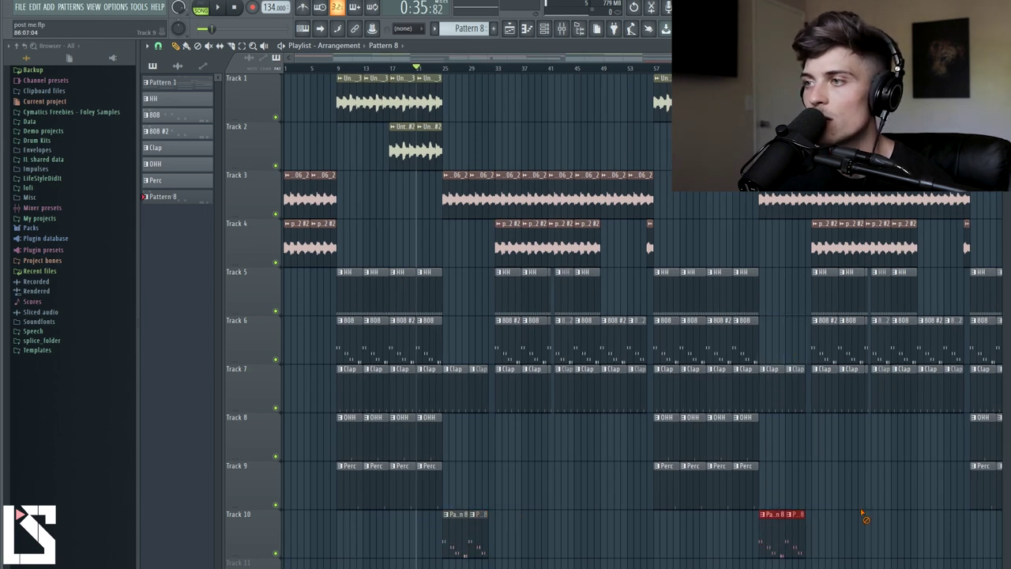
# - Place a Pattern 8 clip at bar 1 of Track 10
pyautogui.scroll(-3, 536, 63)
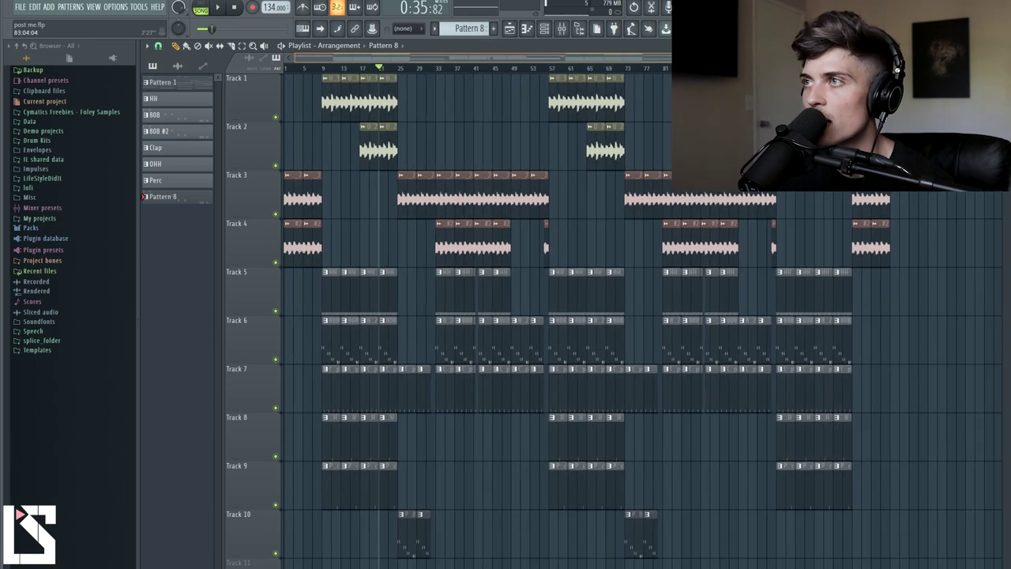
pyautogui.click(853, 68)
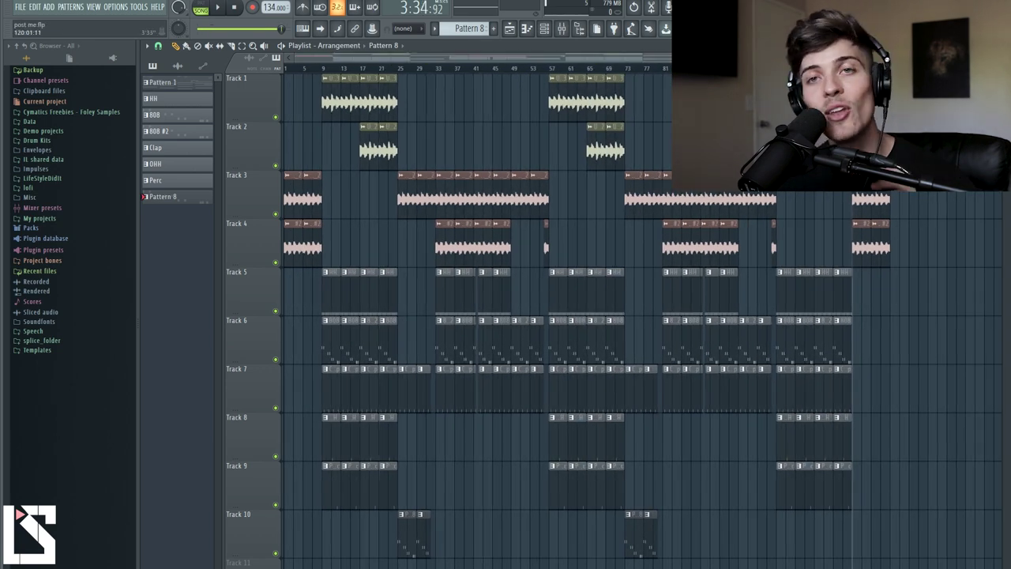
pyautogui.scroll(4, 586, 62)
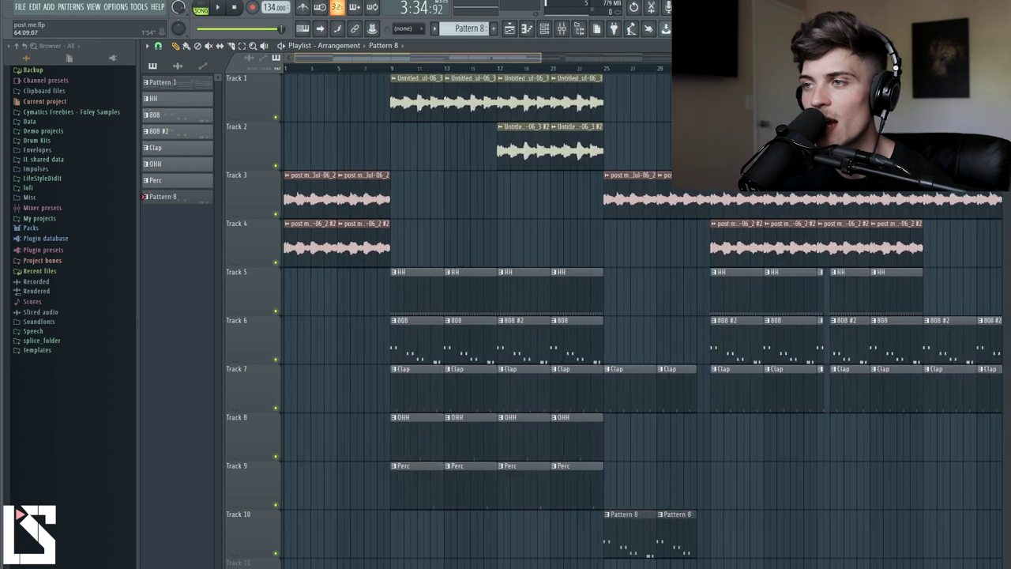
pyautogui.moveTo(342, 531); pyautogui.dragTo(289, 531)
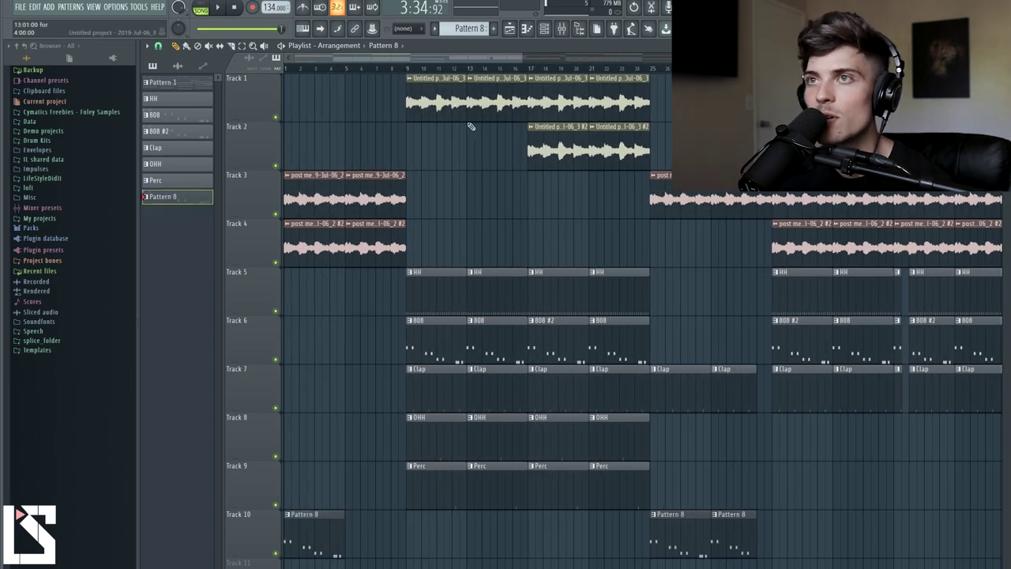
pyautogui.scroll(2, 440, 63)
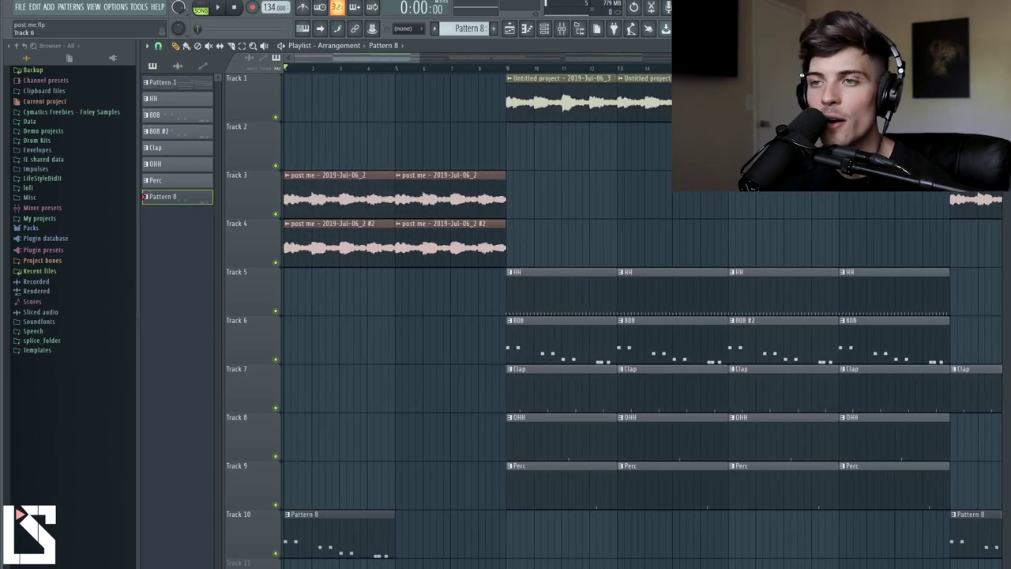
# - Make the bar-1 clip its own Pattern 9 and open its notes
pyautogui.click(299, 510)
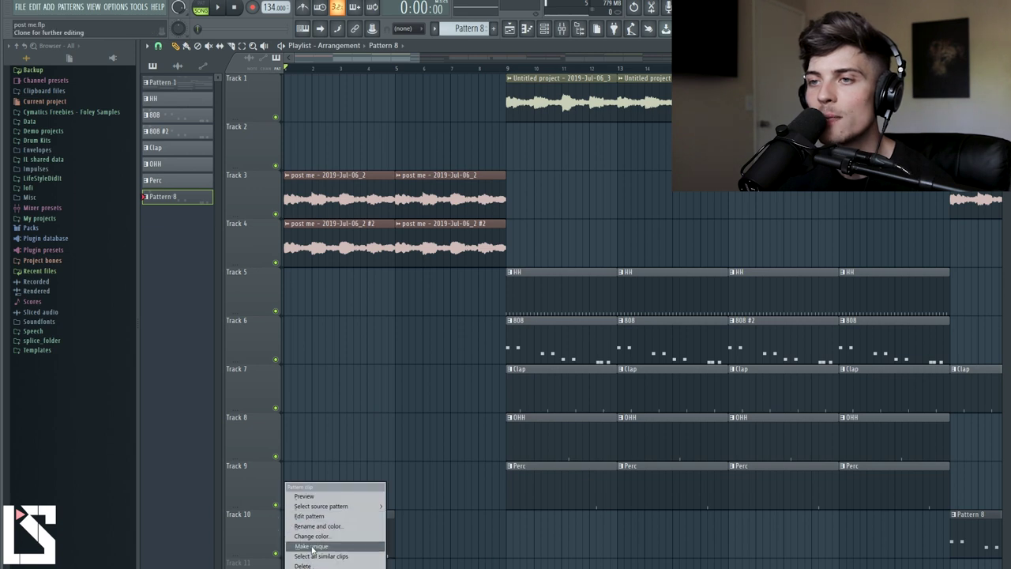
pyautogui.click(320, 545)
pyautogui.doubleClick(320, 544)
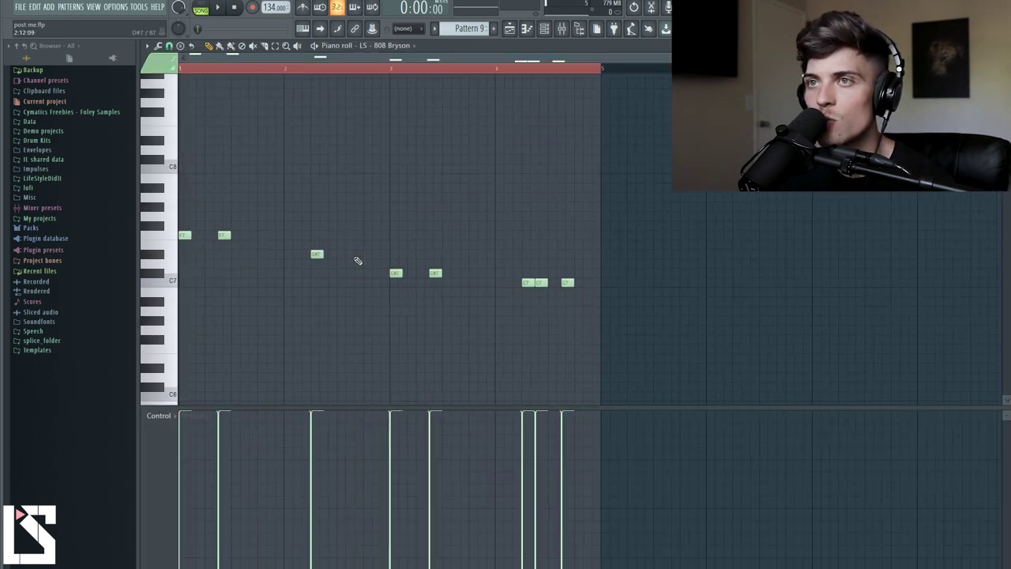
# - Articulate the four notes into long legato 808 notes, an octave lower at about half velocity
pyautogui.hotkey('alt', 'l')
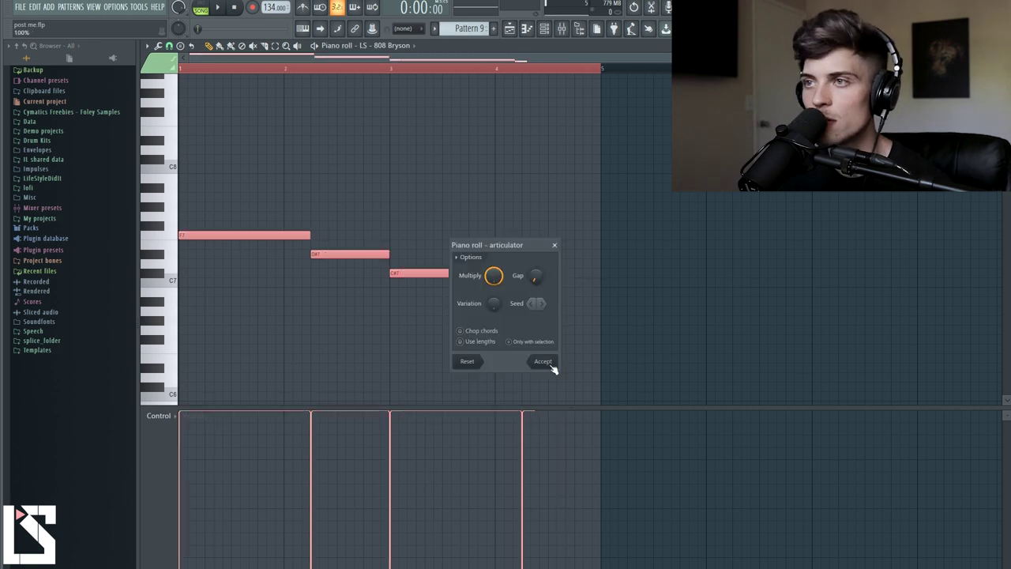
pyautogui.click(545, 365)
pyautogui.press('space')
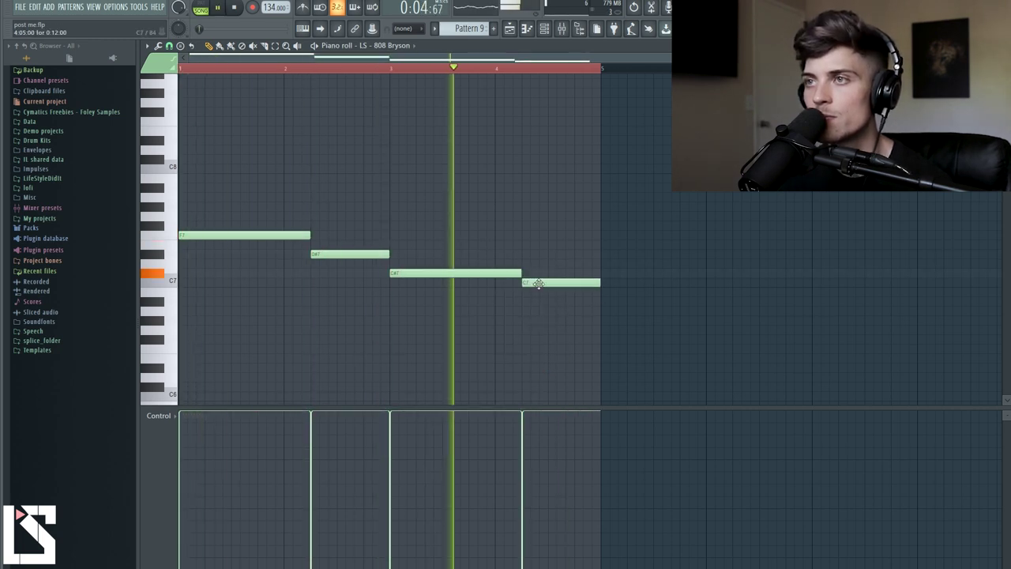
pyautogui.press('space')
pyautogui.hotkey('ctrl', 'a')
pyautogui.hotkey('ctrl', 'Down')
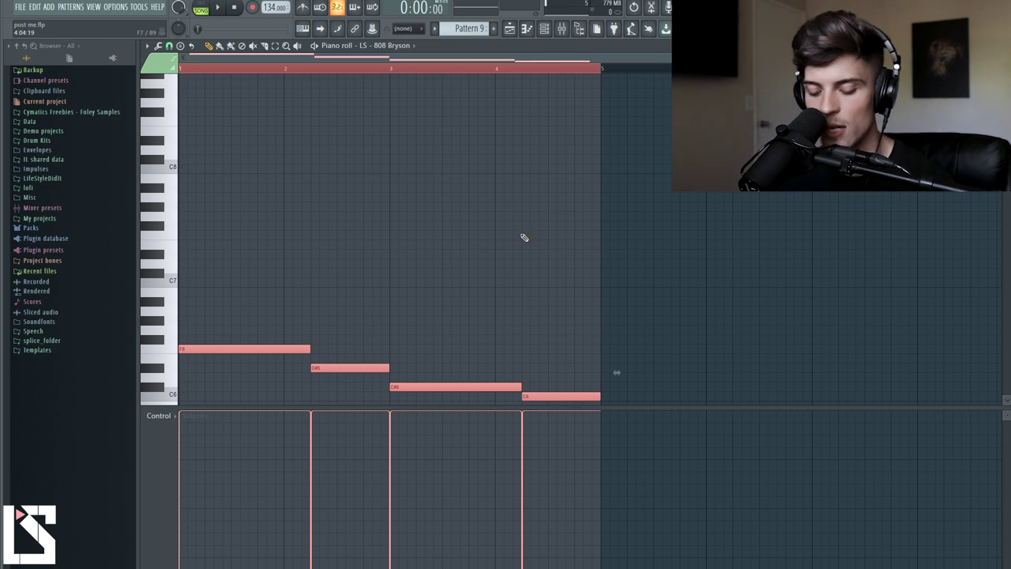
pyautogui.scroll(-10, 499, 246)
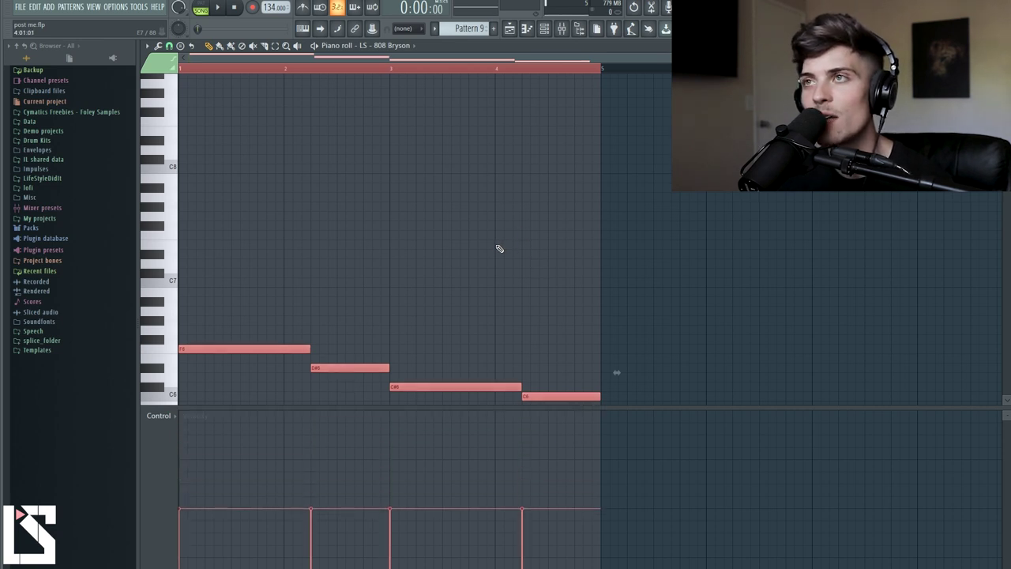
pyautogui.click(509, 28)
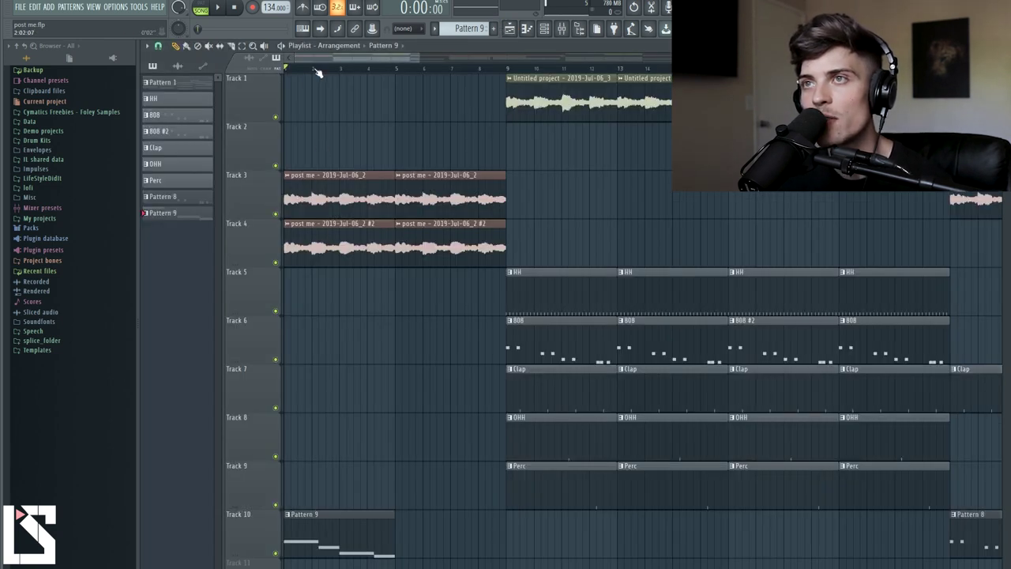
# - Add a Pattern 9 clip at bar 5 of Track 10 and make it unique Pattern 10
pyautogui.press('space')
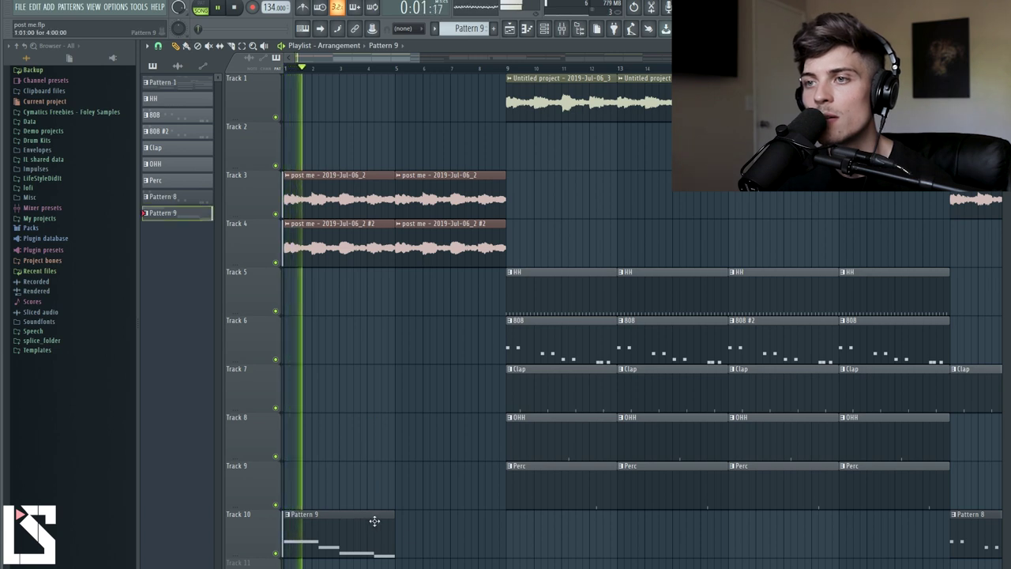
pyautogui.click(398, 531)
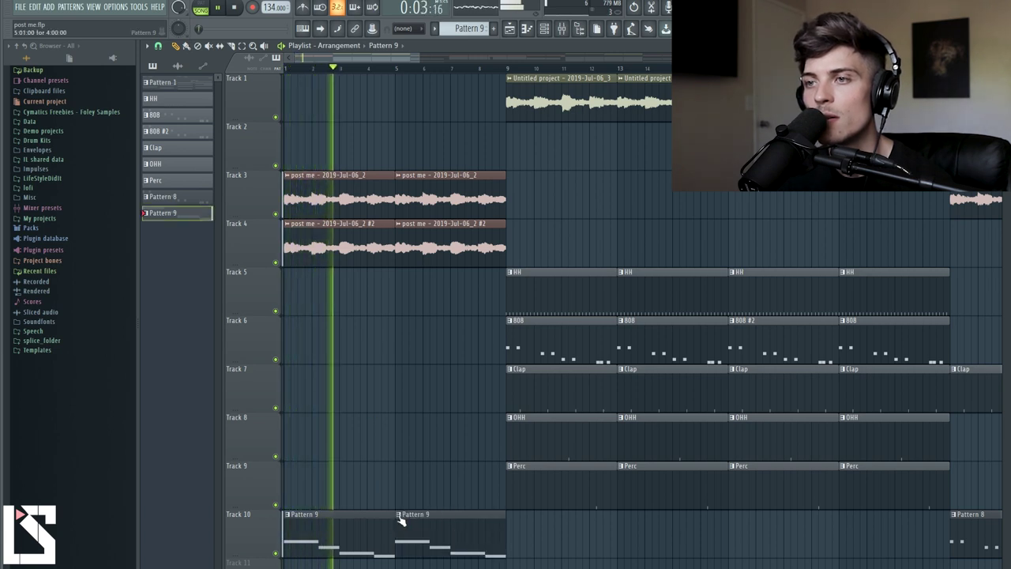
pyautogui.click(399, 514)
pyautogui.click(426, 537)
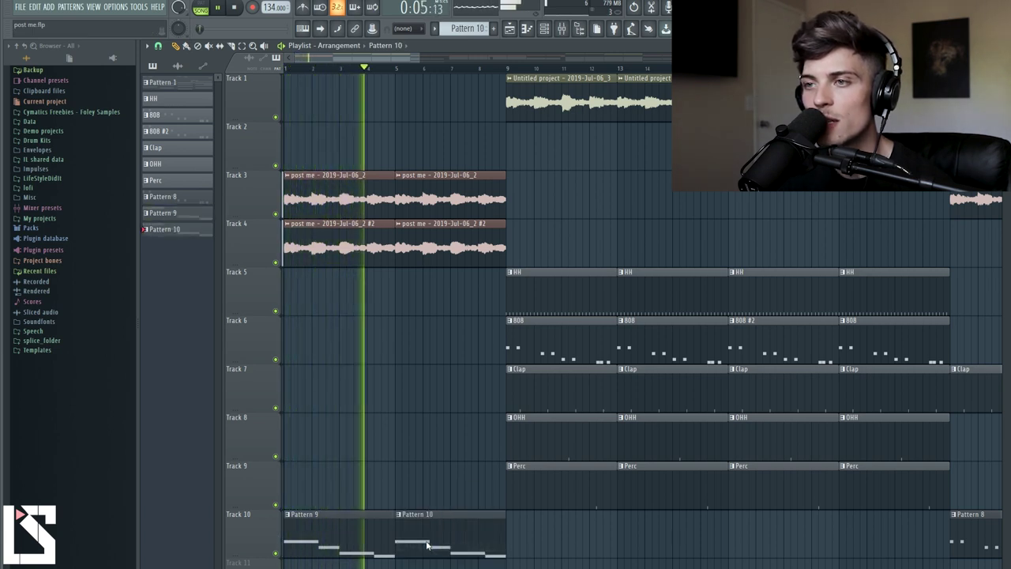
pyautogui.doubleClick(427, 537)
# - Re-pitch all of Pattern 10's notes and trim its clip to end just before bar 9
pyautogui.hotkey('ctrl', 'a')
pyautogui.press('Delete')
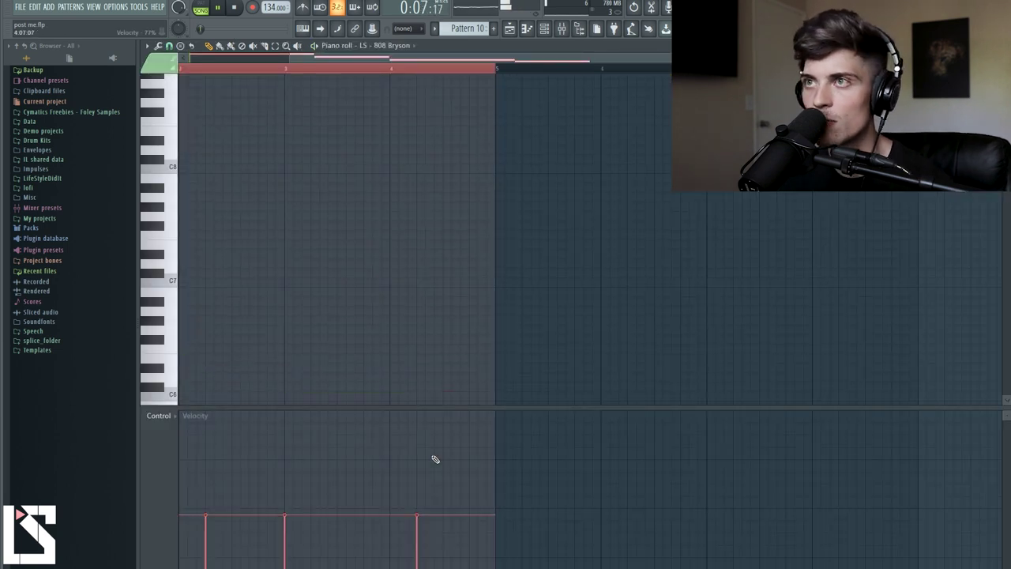
pyautogui.press('F5')
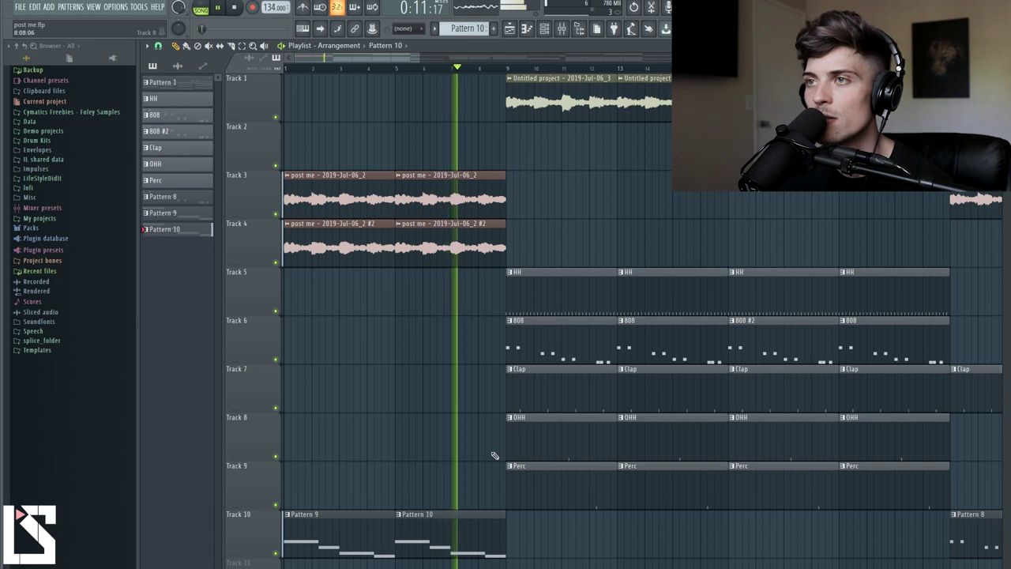
pyautogui.moveTo(504, 537)
pyautogui.mouseDown()
pyautogui.moveTo(493, 535)
pyautogui.moveTo(497, 542)
pyautogui.mouseUp()
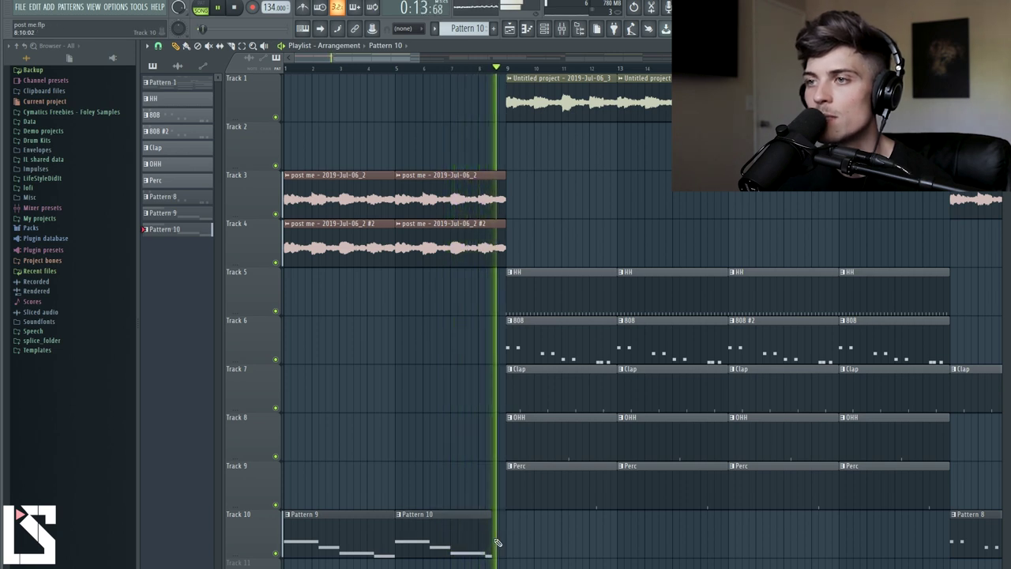
pyautogui.click(20, 7)
pyautogui.click(38, 120)
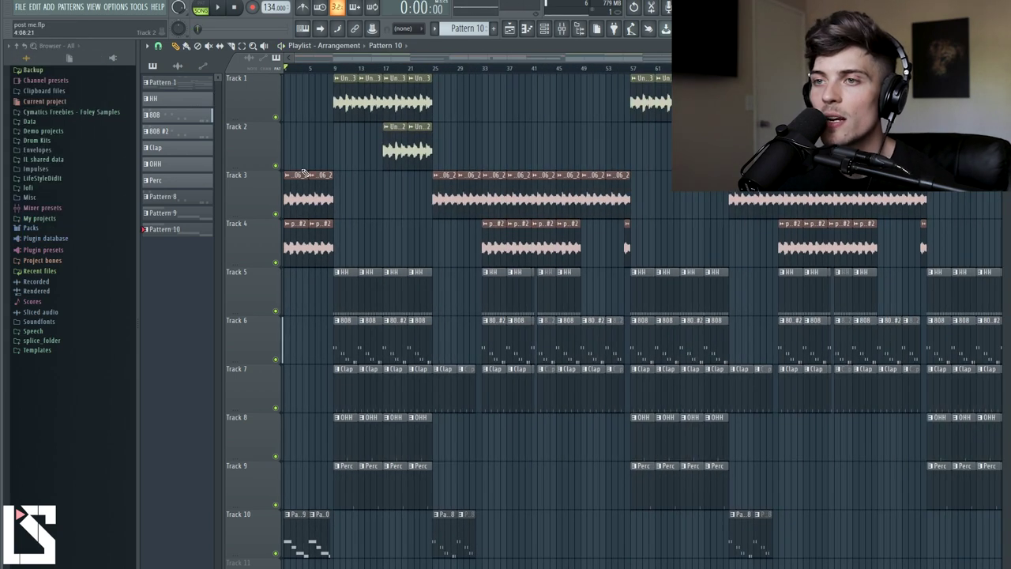